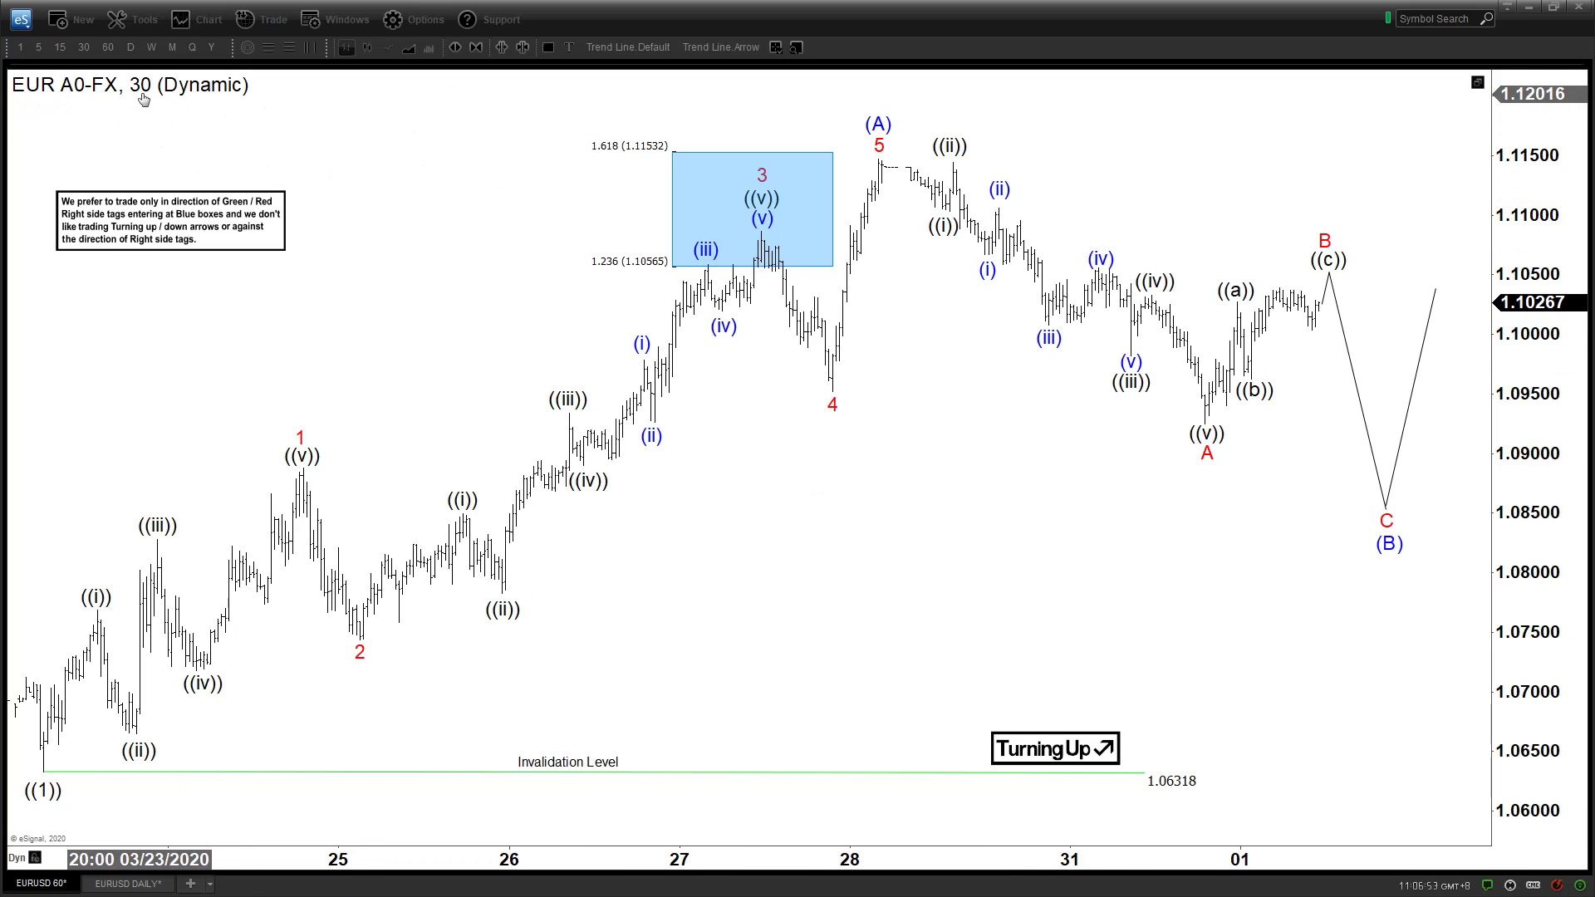
# - Draw a short arrow pointing at the ((1)) label and discard an overlong rising arrow
pyautogui.click(709, 47)
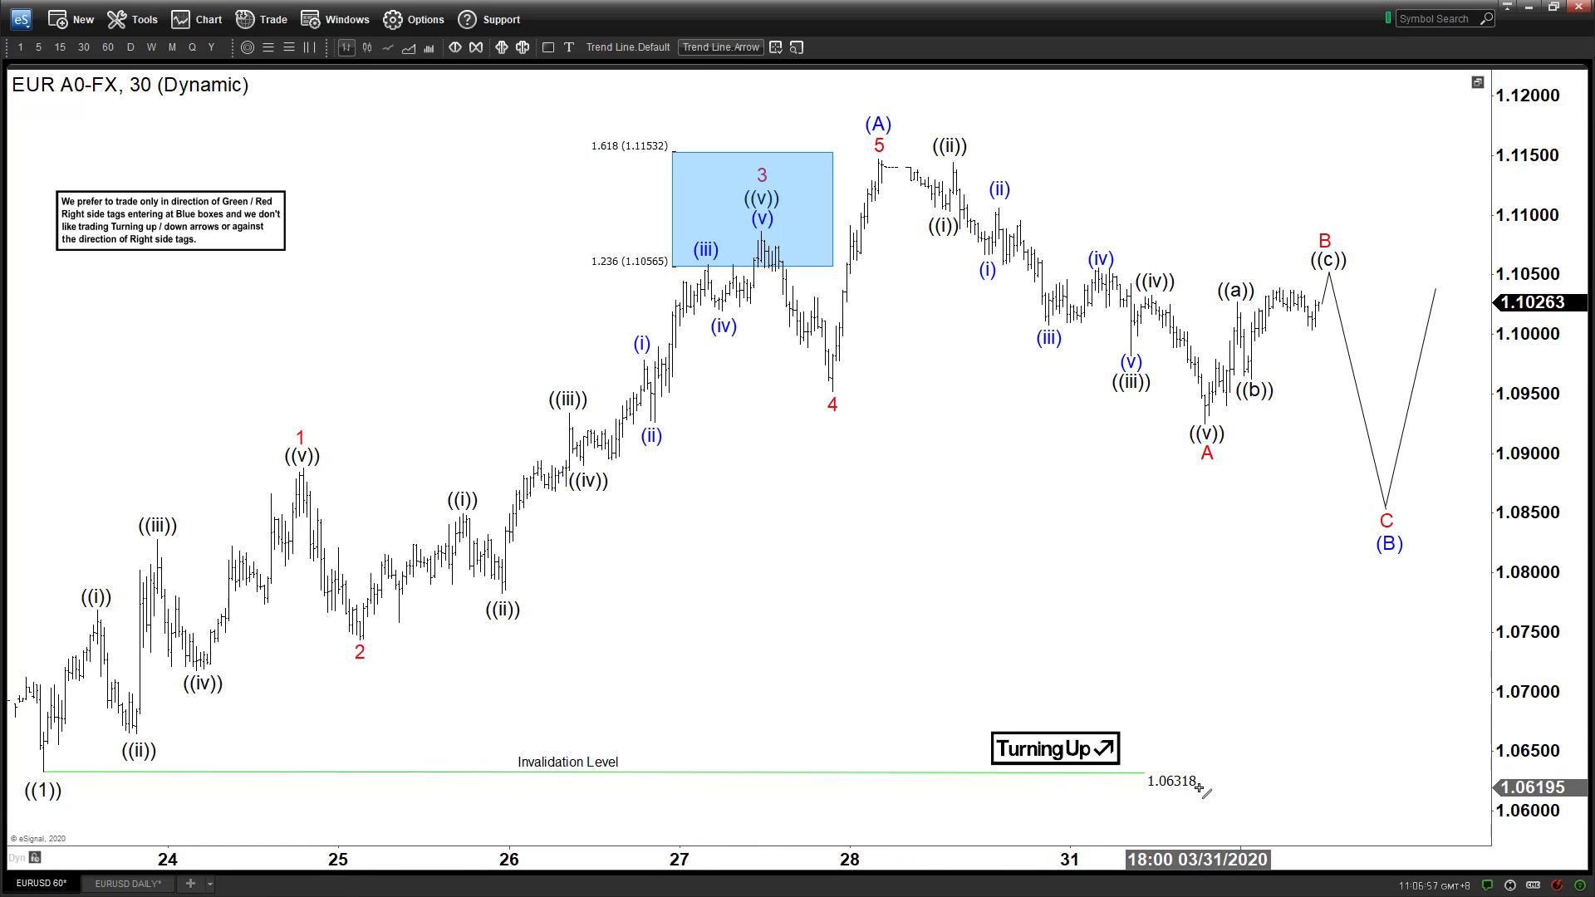
pyautogui.moveTo(123, 805); pyautogui.dragTo(93, 798)
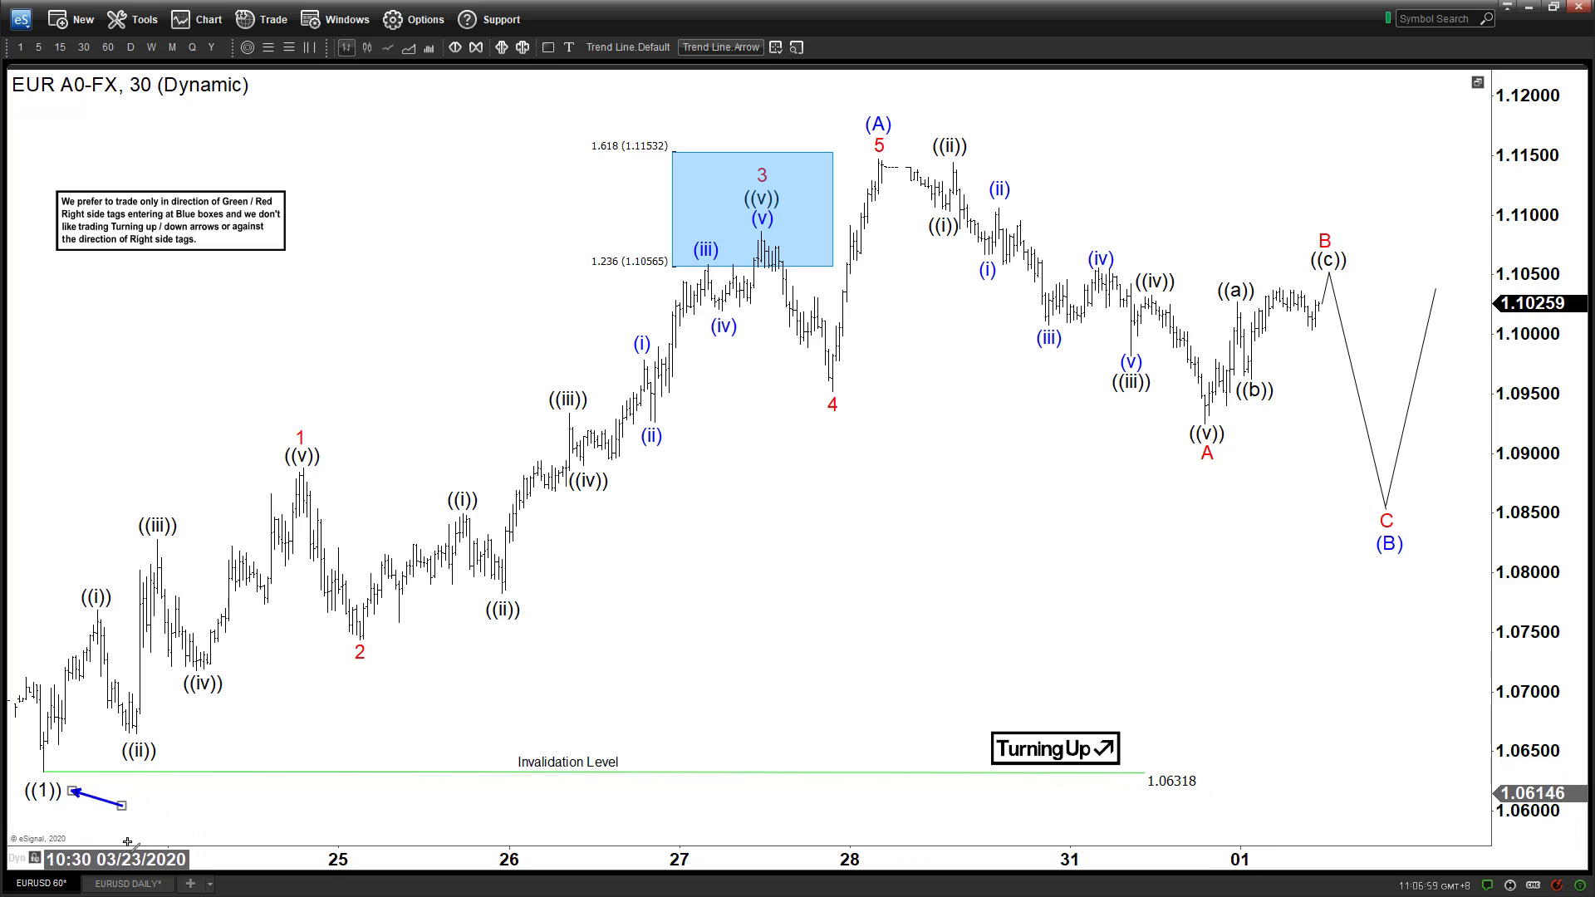
pyautogui.moveTo(60, 771); pyautogui.dragTo(845, 365)
pyautogui.moveTo(1113, 224); pyautogui.dragTo(1301, 98)
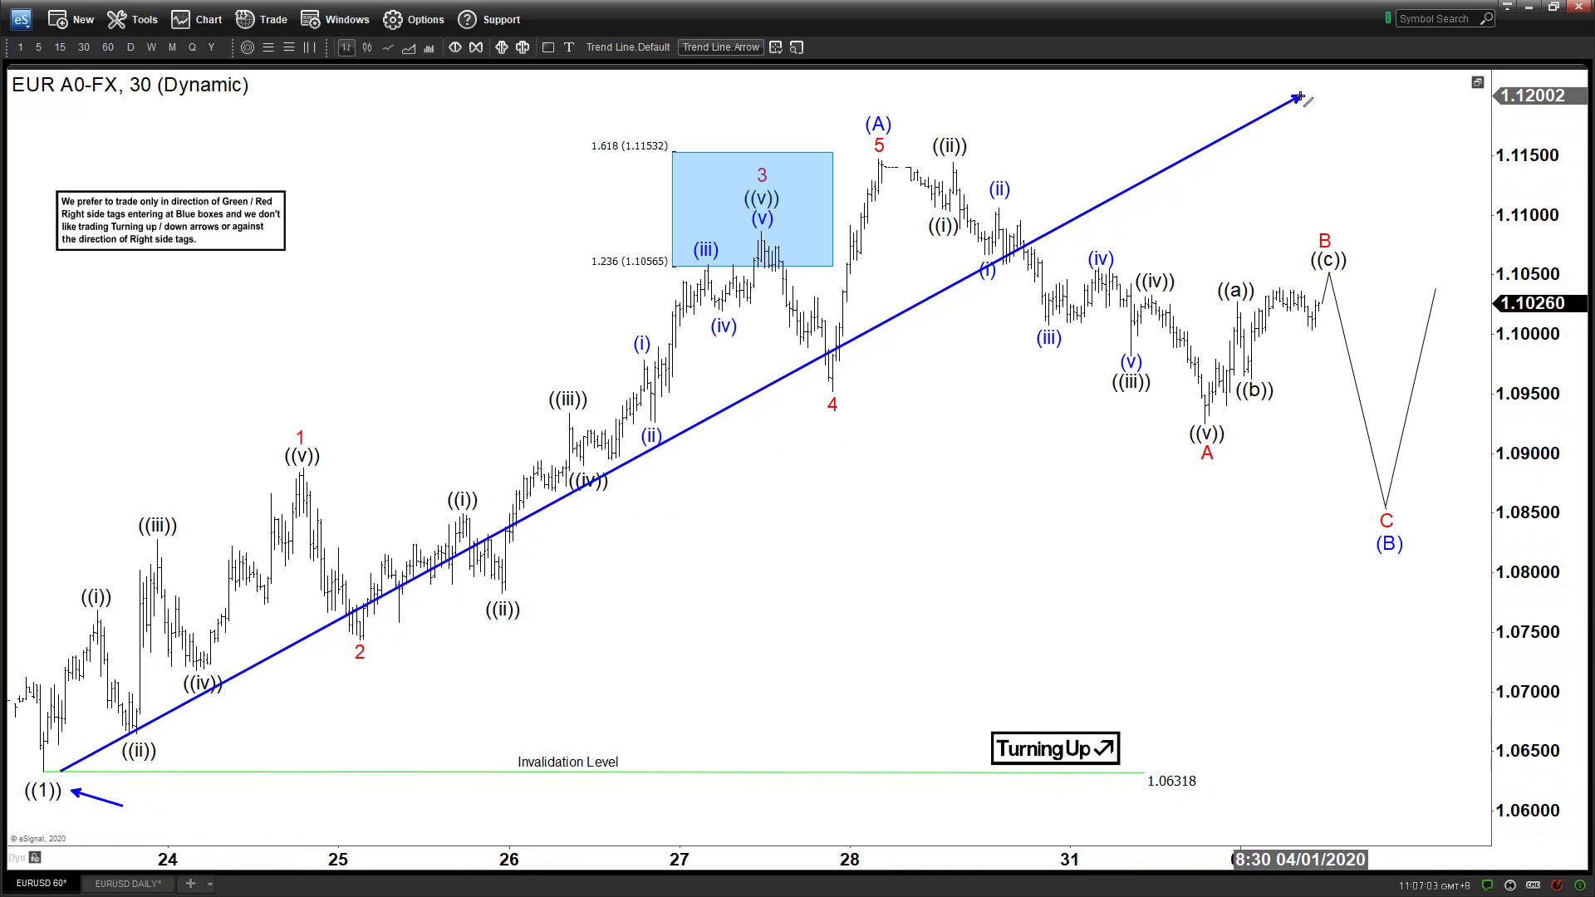
pyautogui.press('Escape')
# - Draw an arrow from the ((1)) low up to wave 5 and a short arrow pointing at (A)
pyautogui.click(703, 47)
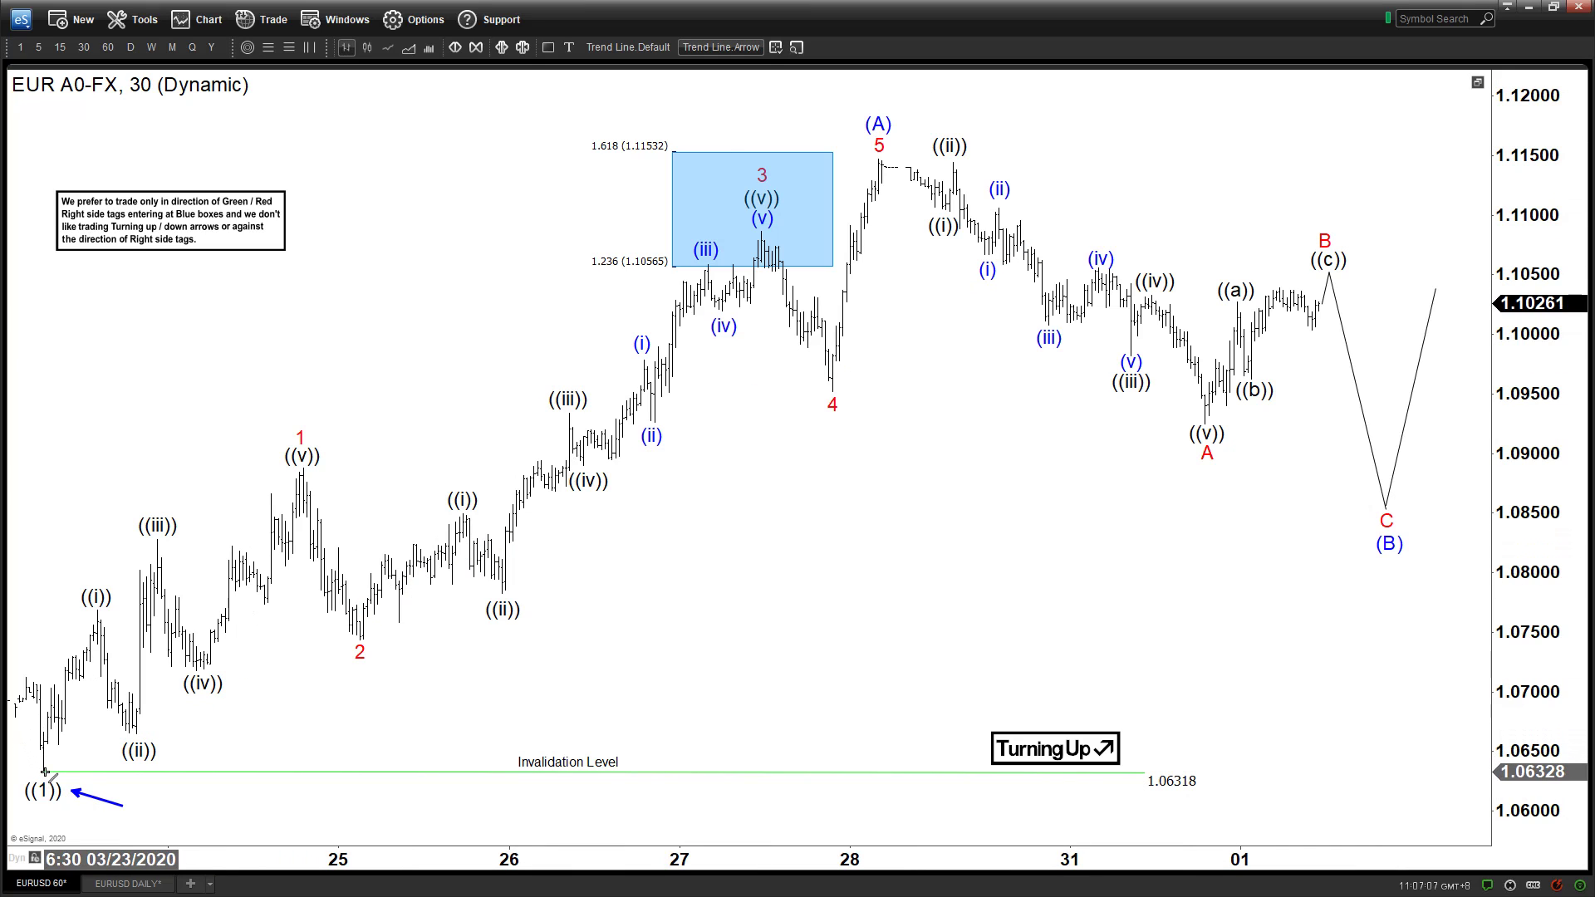
pyautogui.moveTo(45, 772); pyautogui.dragTo(897, 153)
pyautogui.moveTo(789, 111); pyautogui.dragTo(854, 121)
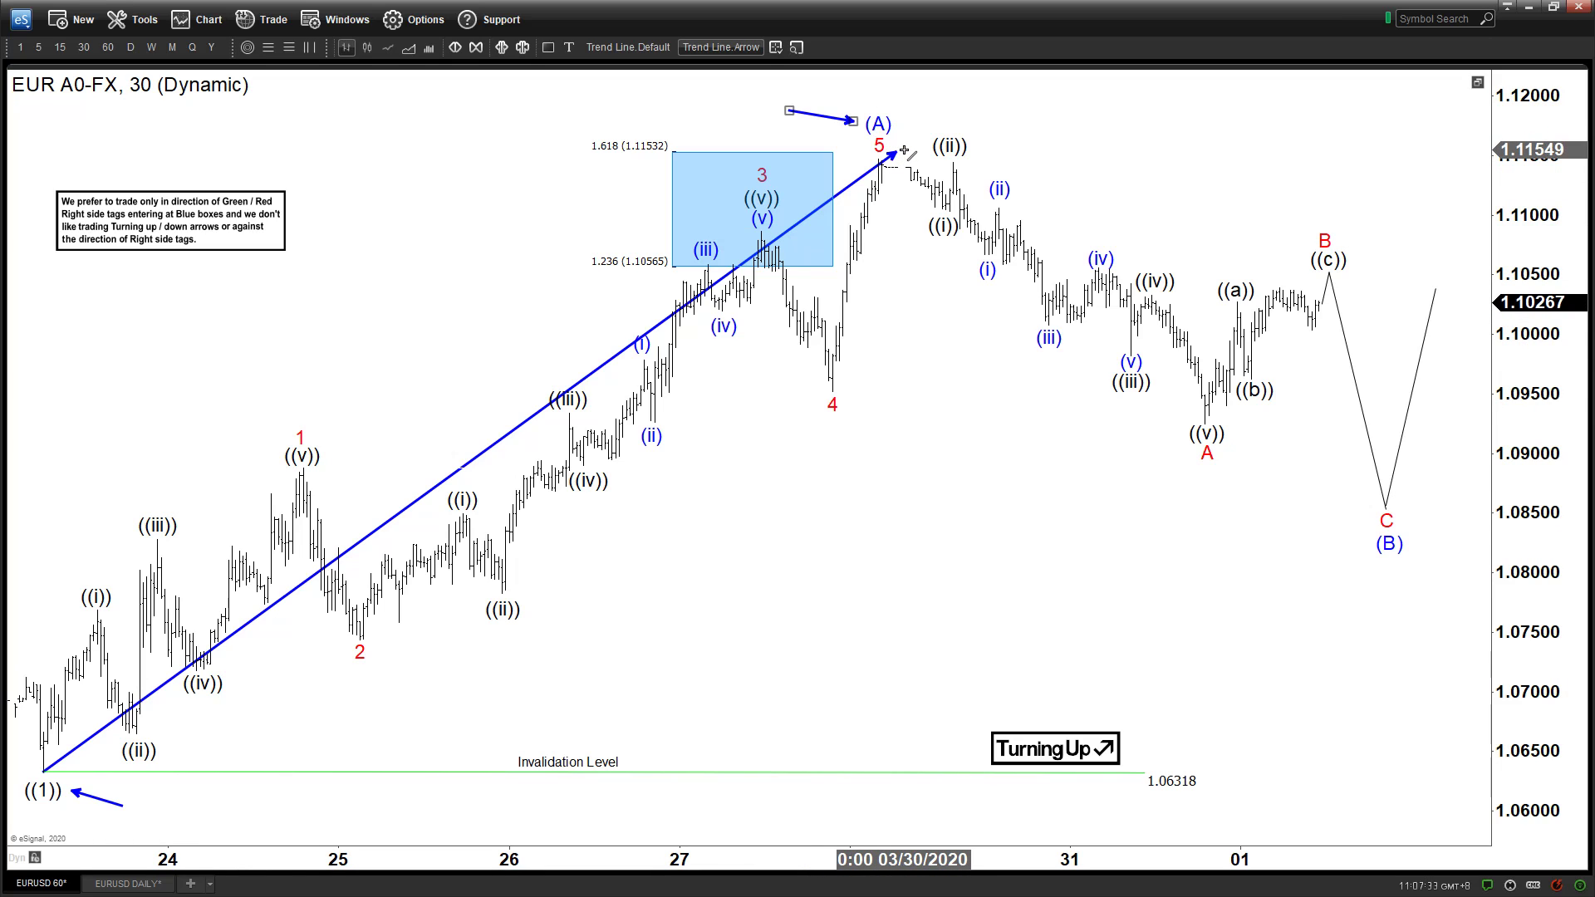
# - Draw arrows from ((ii)) down to the ((v)) low, then from ((v)) up near B and down to C
pyautogui.moveTo(914, 159); pyautogui.dragTo(1381, 534)
pyautogui.press('Escape')
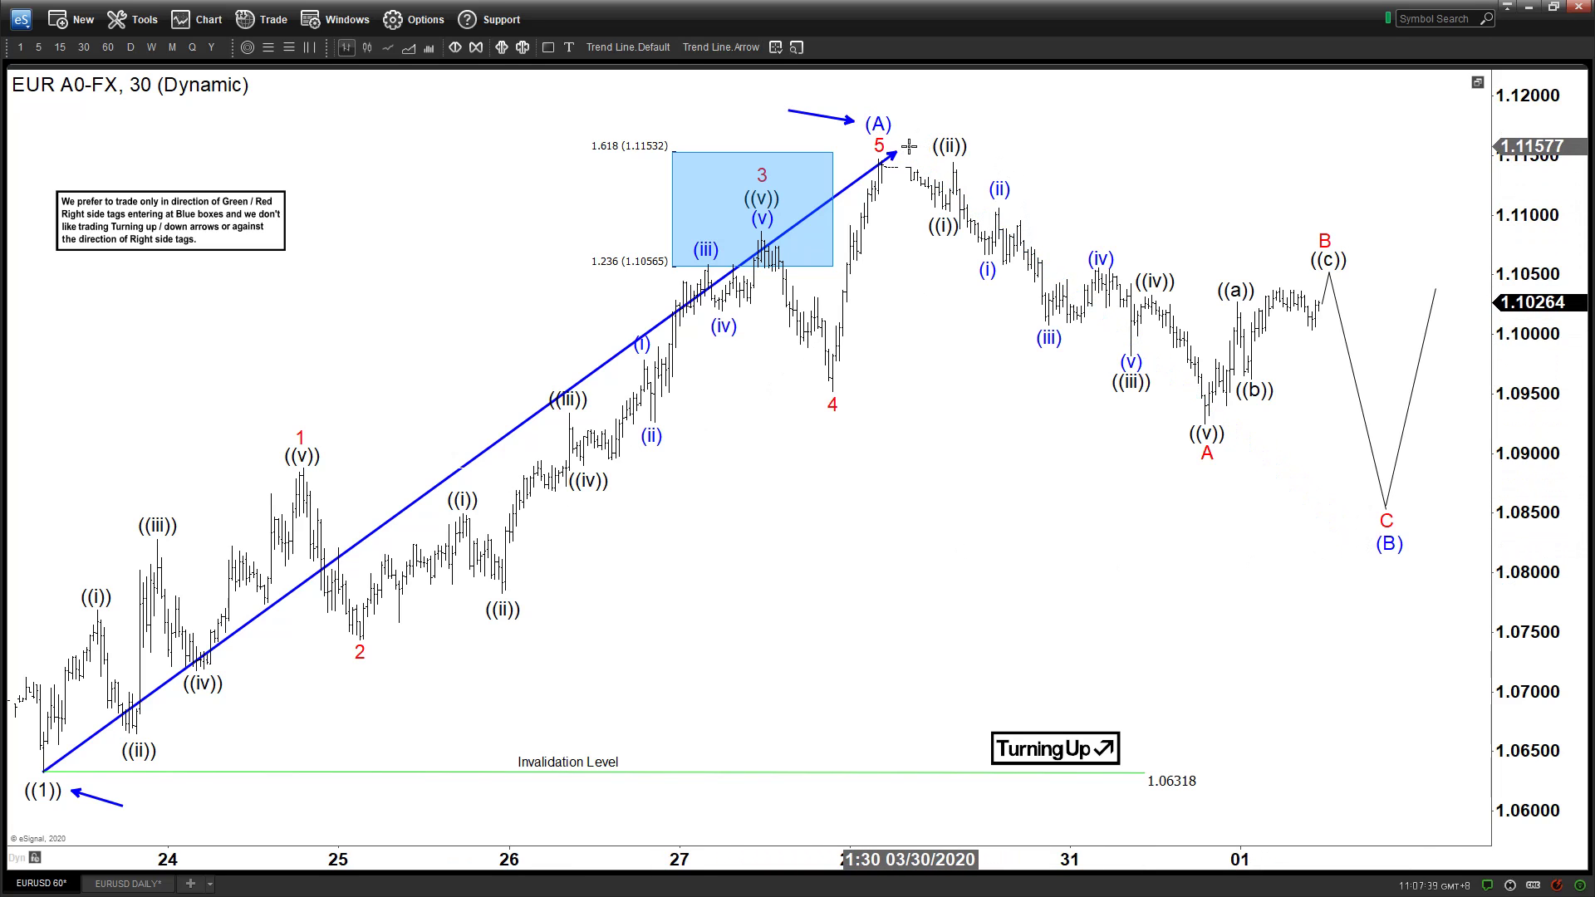
pyautogui.click(721, 47)
pyautogui.moveTo(920, 143); pyautogui.dragTo(1201, 419)
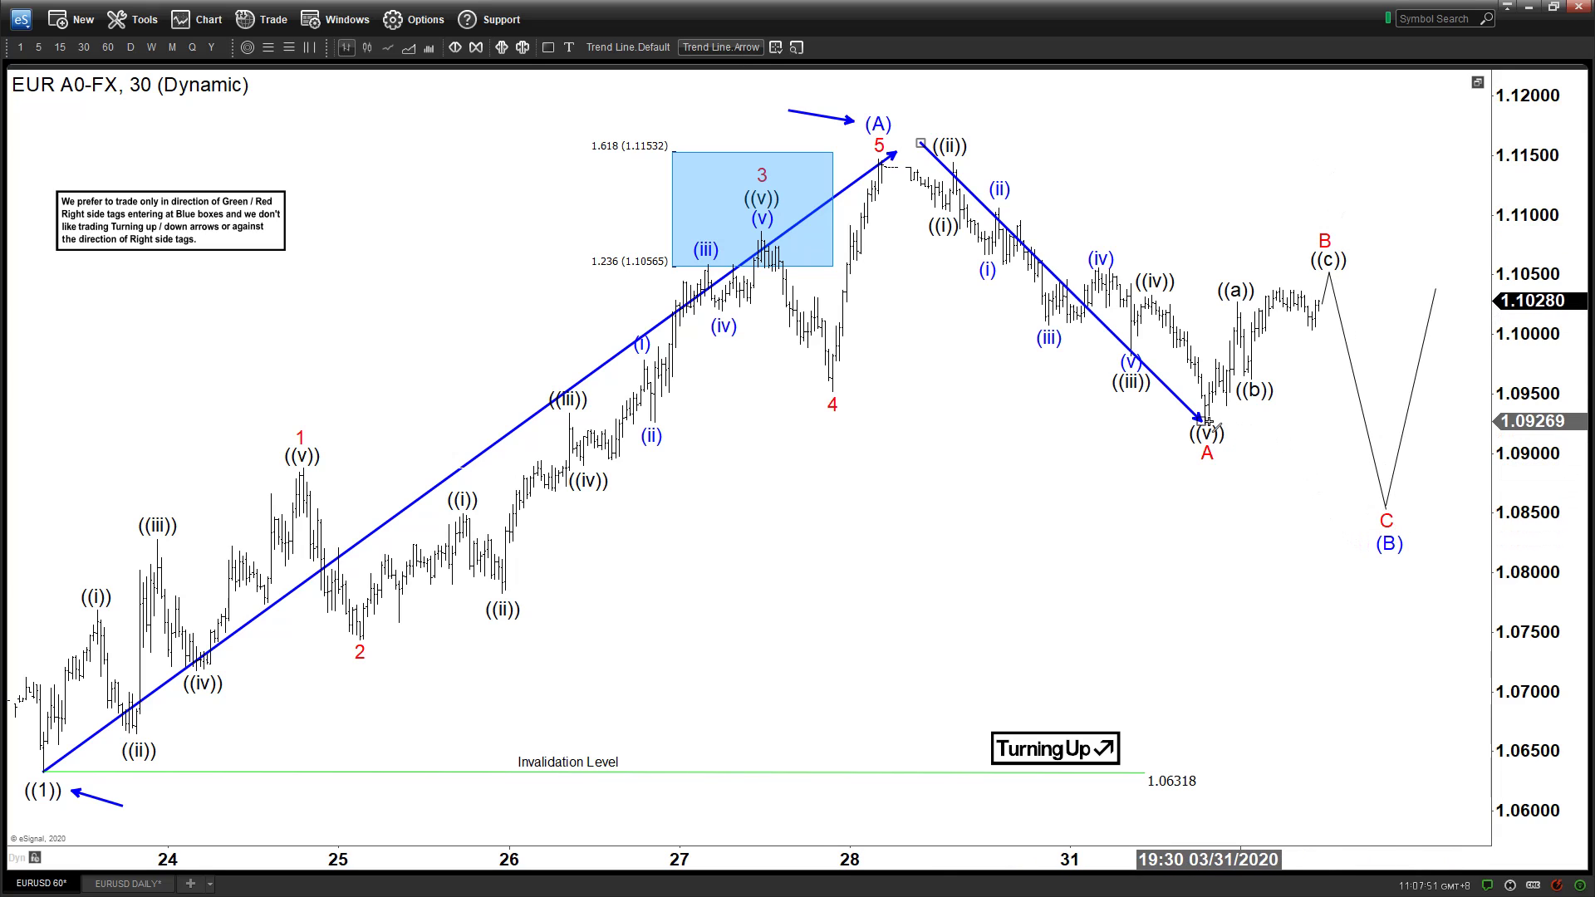
pyautogui.moveTo(1206, 418)
pyautogui.mouseDown()
pyautogui.moveTo(1293, 218)
pyautogui.moveTo(1374, 534)
pyautogui.moveTo(1386, 522)
pyautogui.mouseUp()
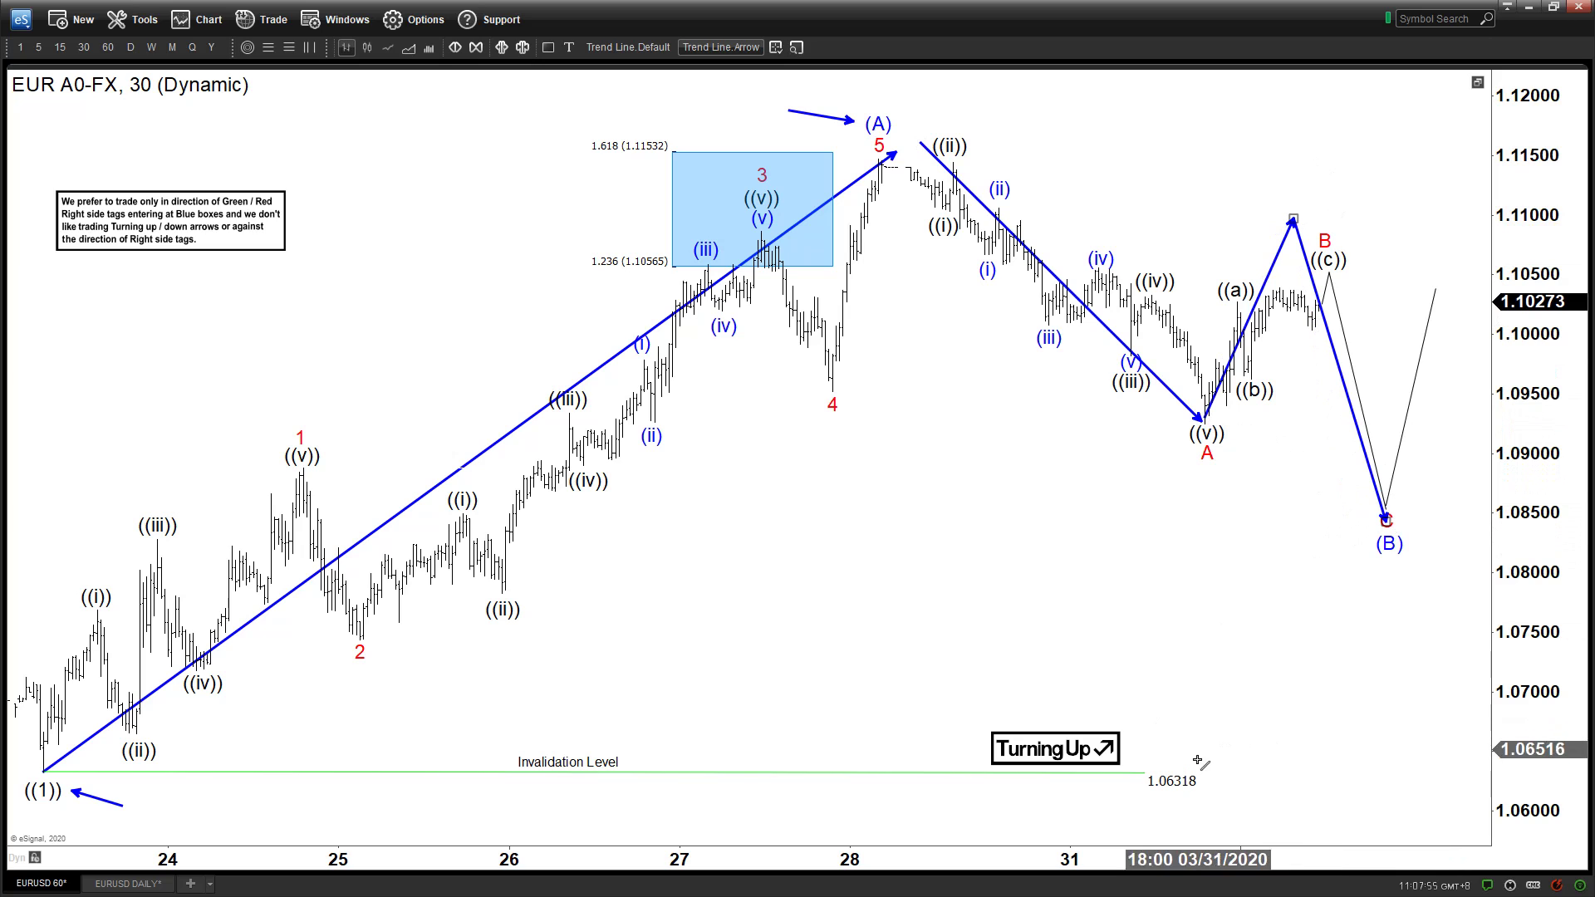
pyautogui.moveTo(1384, 517); pyautogui.dragTo(1402, 379)
pyautogui.moveTo(1426, 194); pyautogui.dragTo(1439, 99)
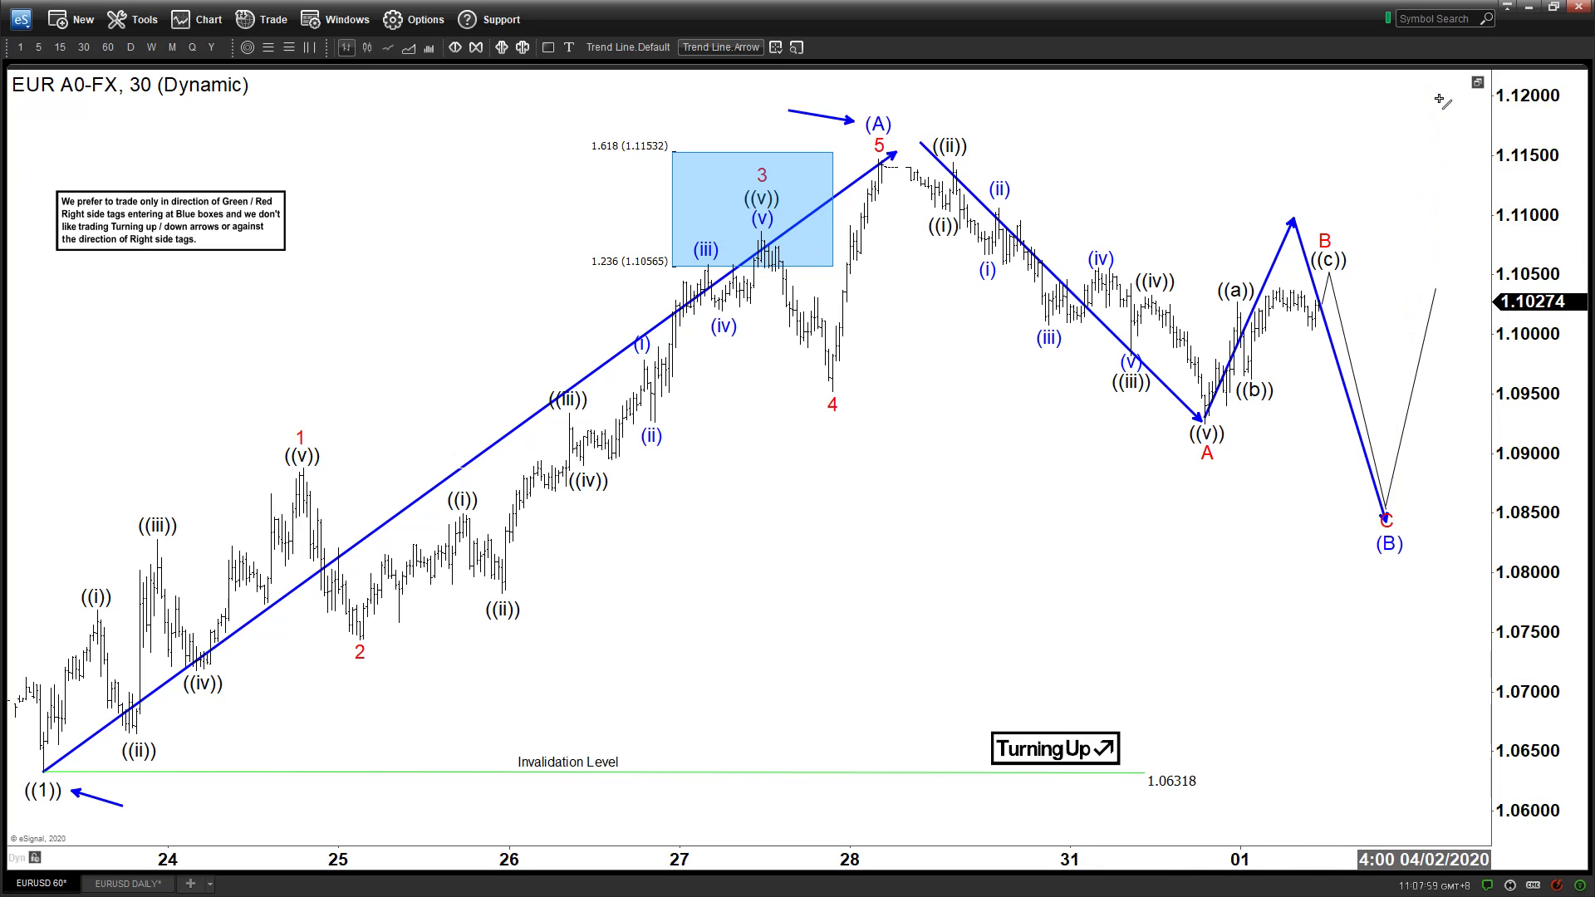
pyautogui.press('Escape')
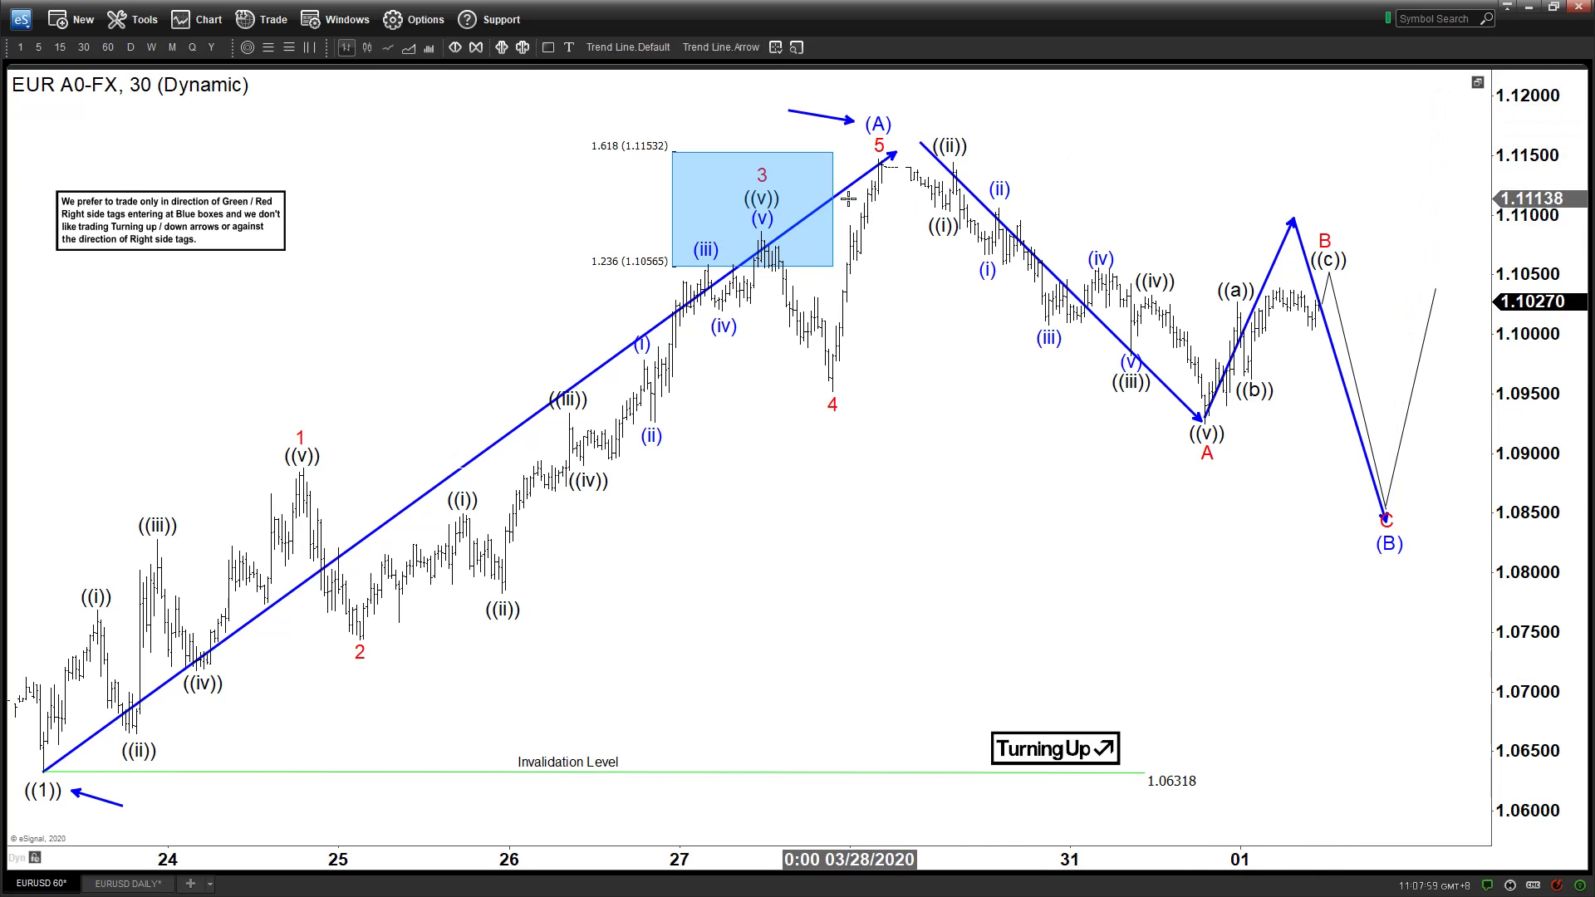
# - Delete the ((ii))–((v)) arrow, the long ((1))–5 arrow and the (A) pointer
pyautogui.click(922, 145)
pyautogui.press('Delete')
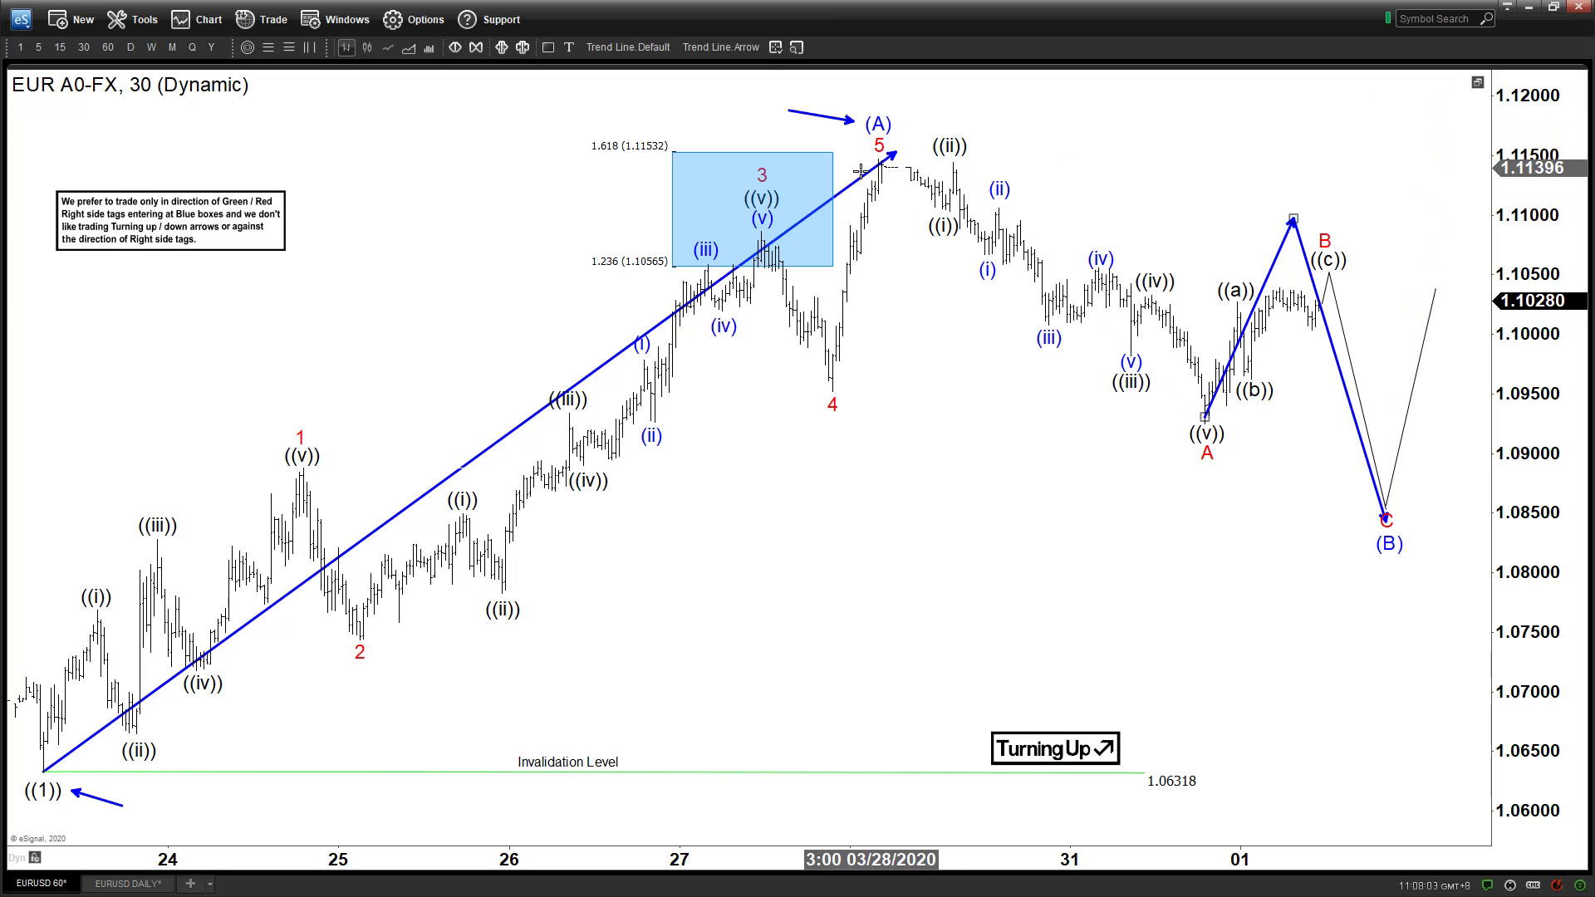
pyautogui.click(797, 224)
pyautogui.press('Delete')
pyautogui.click(831, 118)
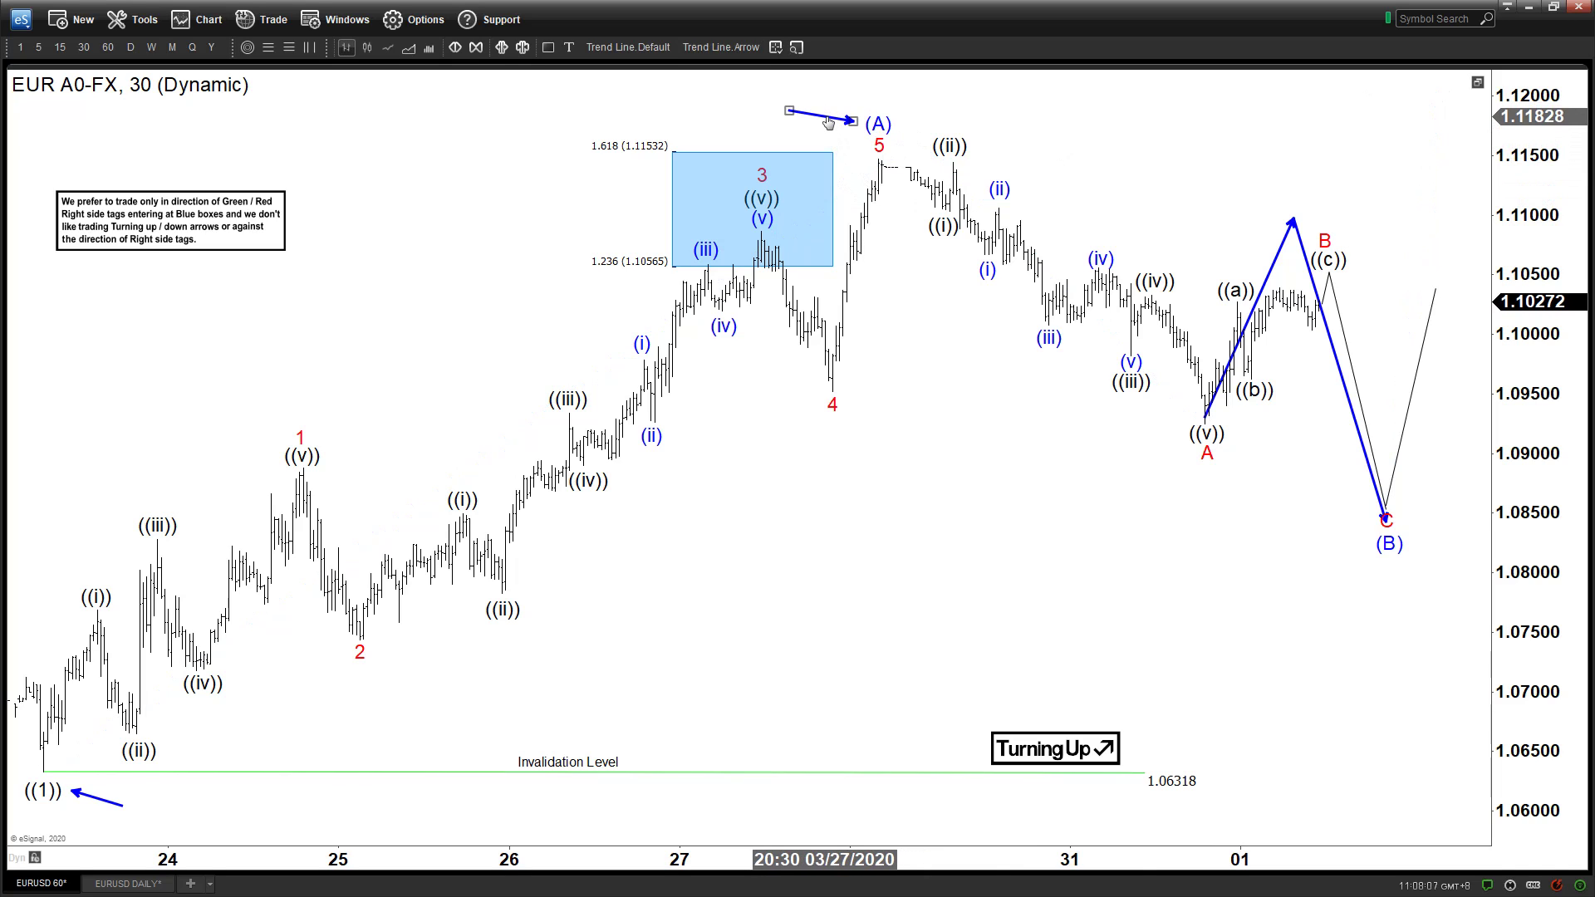
pyautogui.press('Delete')
pyautogui.click(1279, 249)
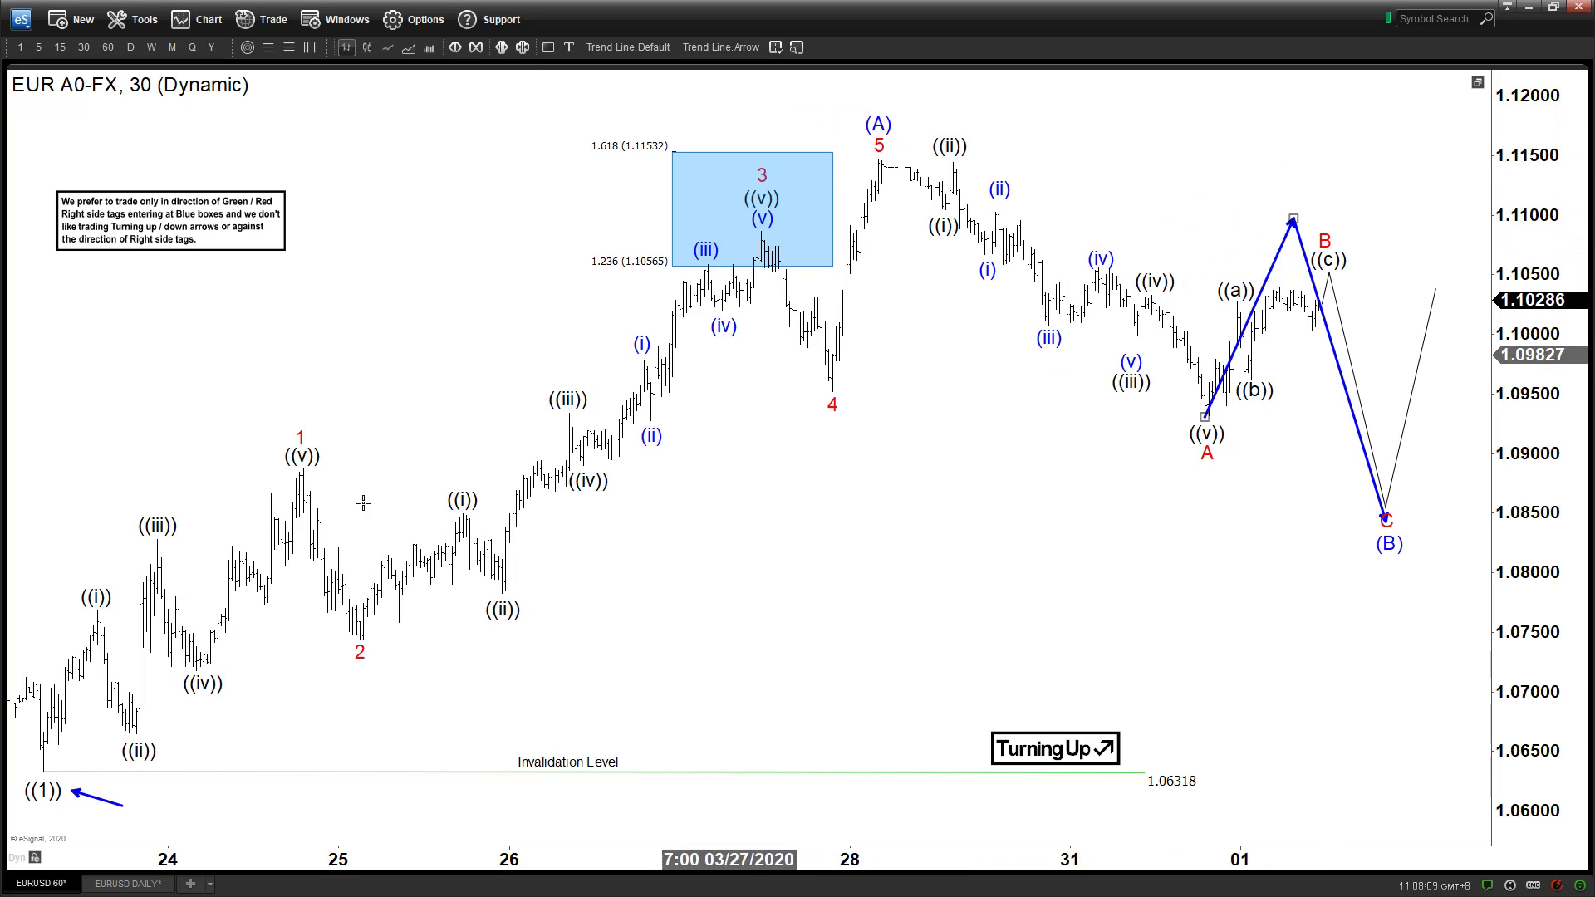
# - On the EURUSD DAILY chart, draw a downtrend arrow from the 2018 high to the February 2020 low
pyautogui.click(131, 884)
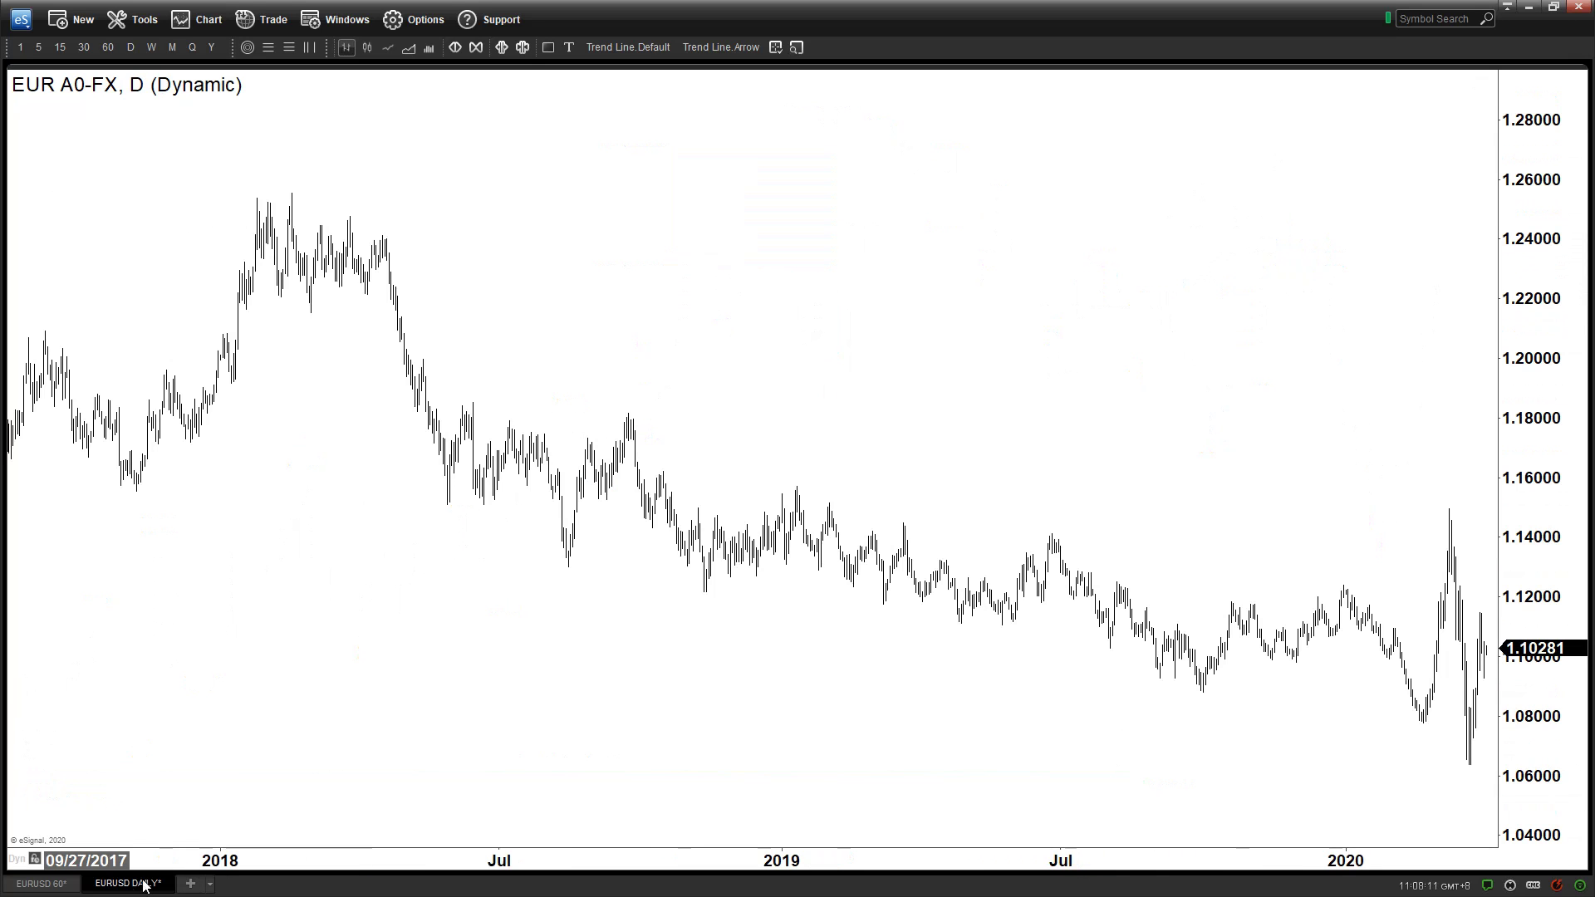
pyautogui.moveTo(1068, 277); pyautogui.dragTo(984, 277)
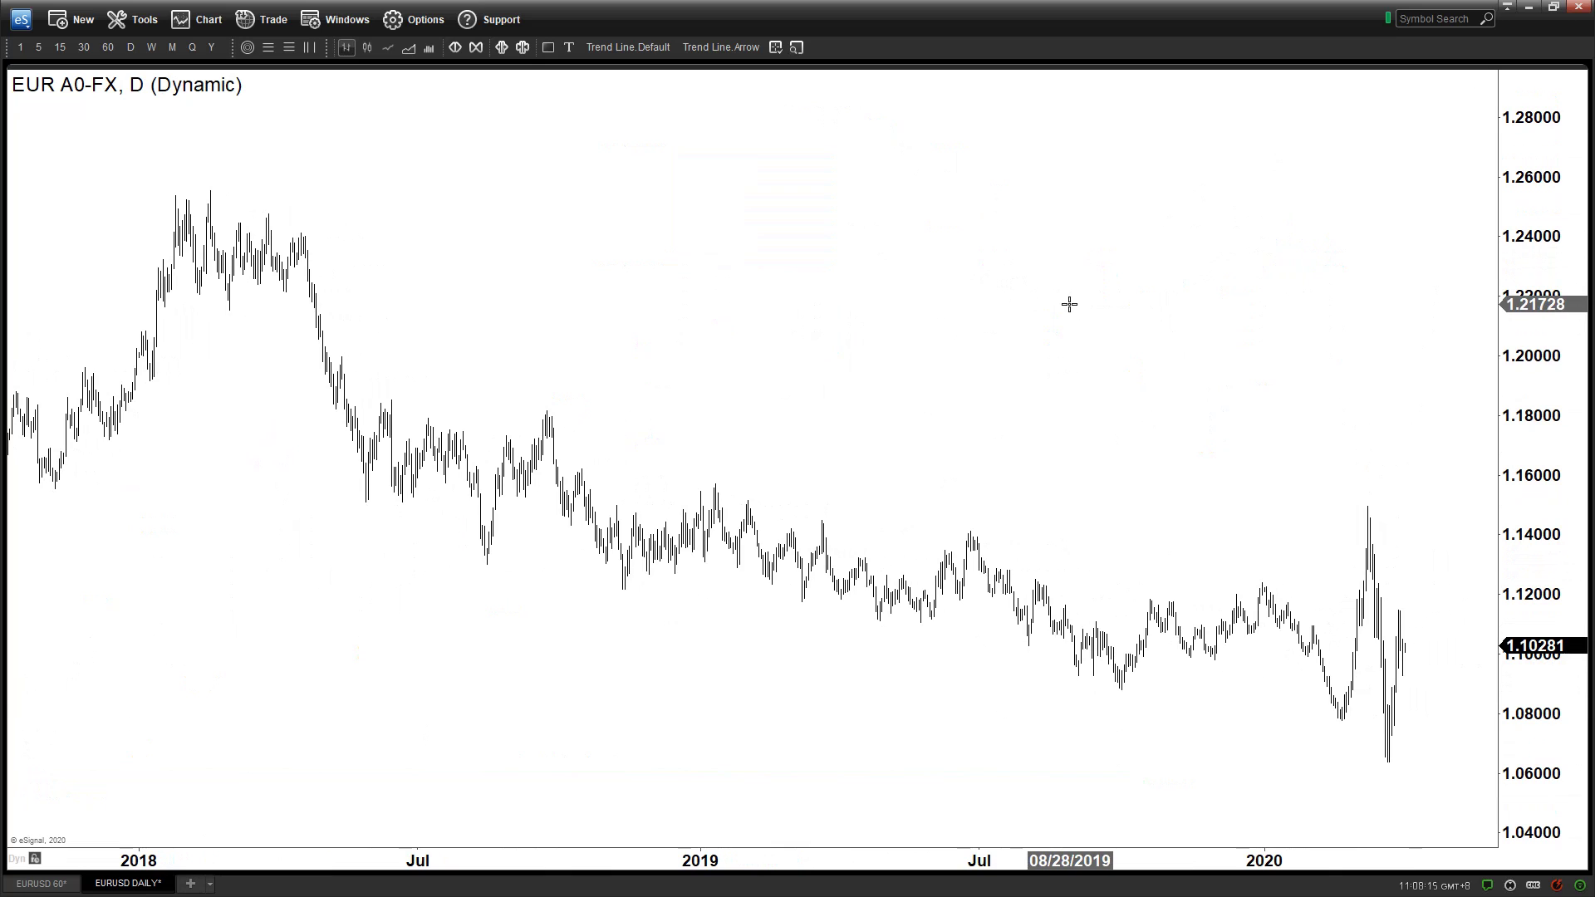
pyautogui.moveTo(1049, 306); pyautogui.dragTo(1017, 306)
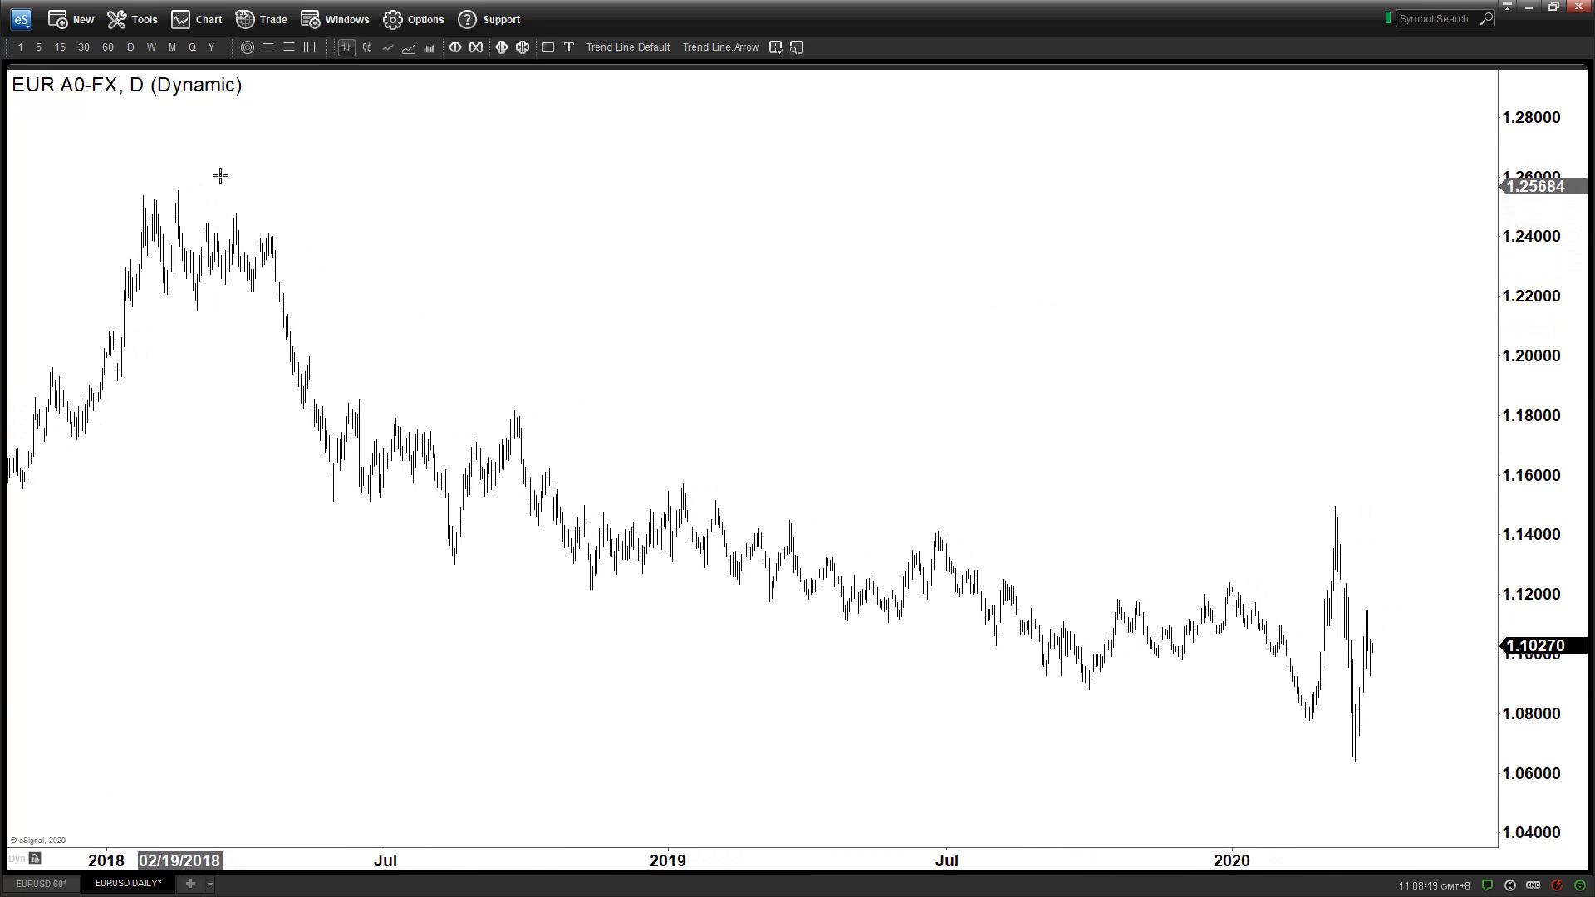
pyautogui.click(720, 46)
pyautogui.moveTo(152, 192)
pyautogui.mouseDown()
pyautogui.moveTo(1278, 713)
pyautogui.moveTo(1295, 491)
pyautogui.moveTo(1339, 767)
pyautogui.moveTo(1340, 690)
pyautogui.moveTo(1333, 811)
pyautogui.moveTo(1351, 738)
pyautogui.moveTo(1343, 759)
pyautogui.mouseUp()
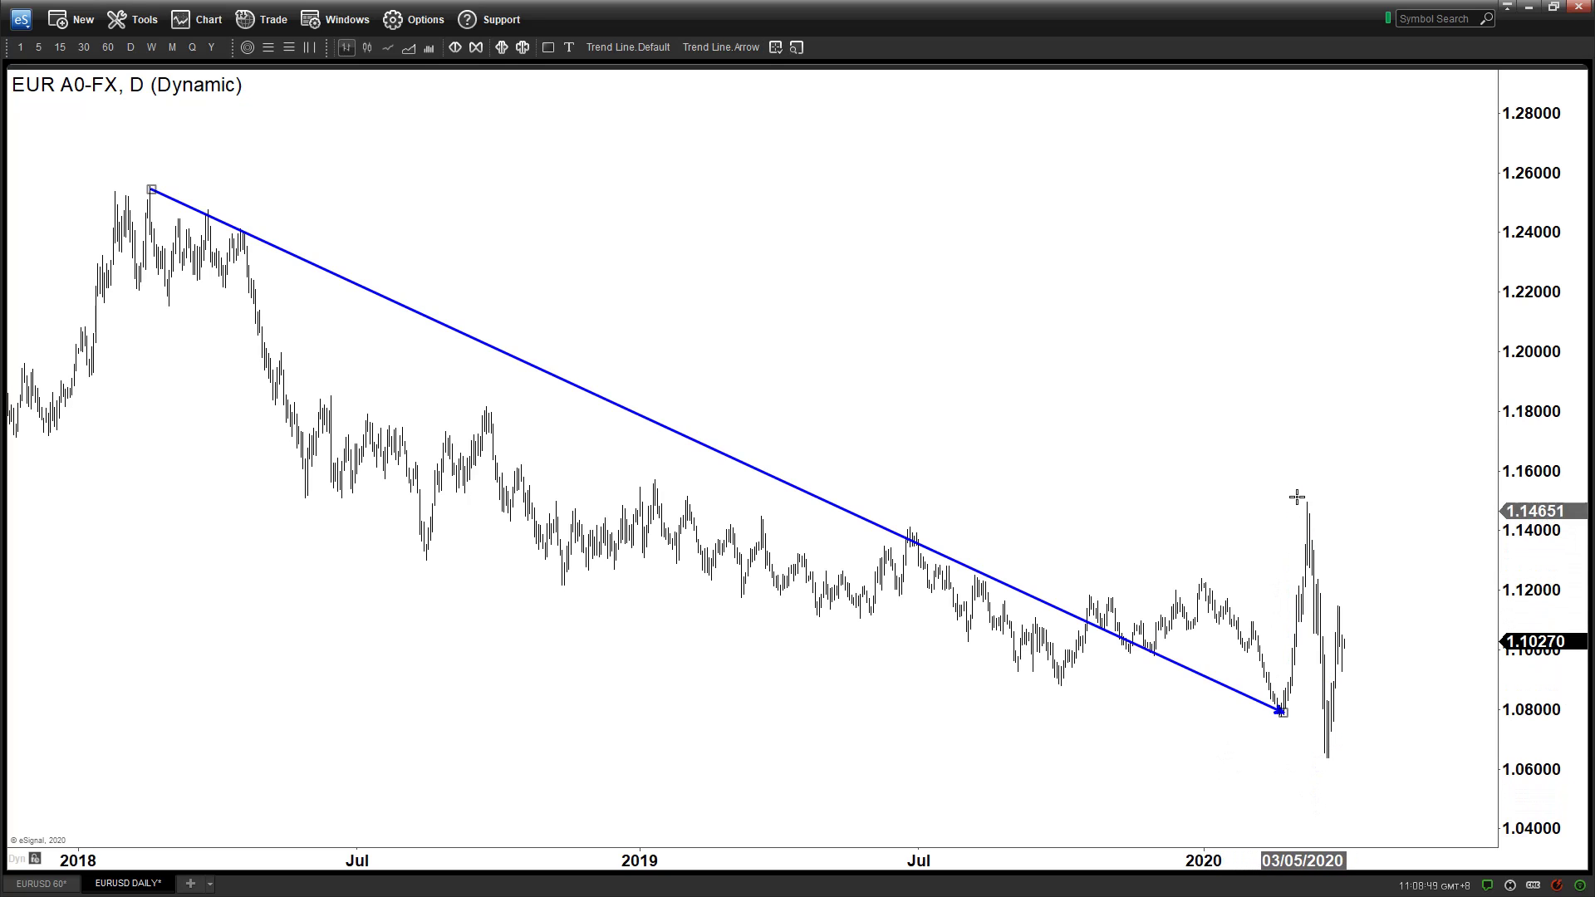
# - Draw a plain horizontal line right from the March 2020 peak, then return to the 30-minute chart
pyautogui.click(628, 46)
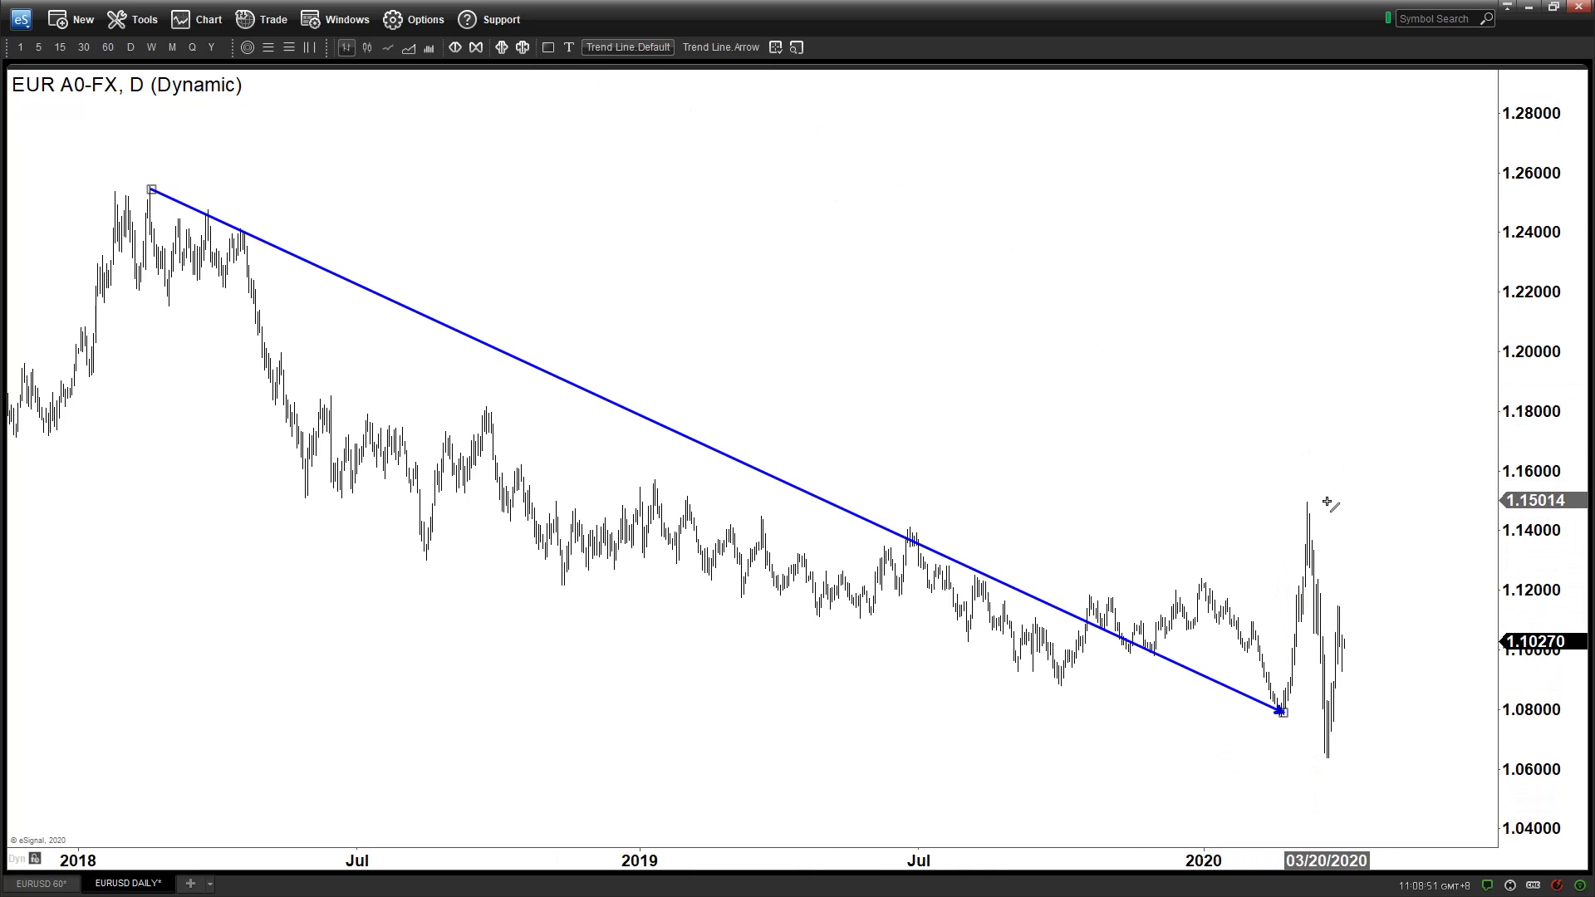
pyautogui.moveTo(1409, 507); pyautogui.dragTo(1458, 509)
pyautogui.scroll(-1, 1235, 503)
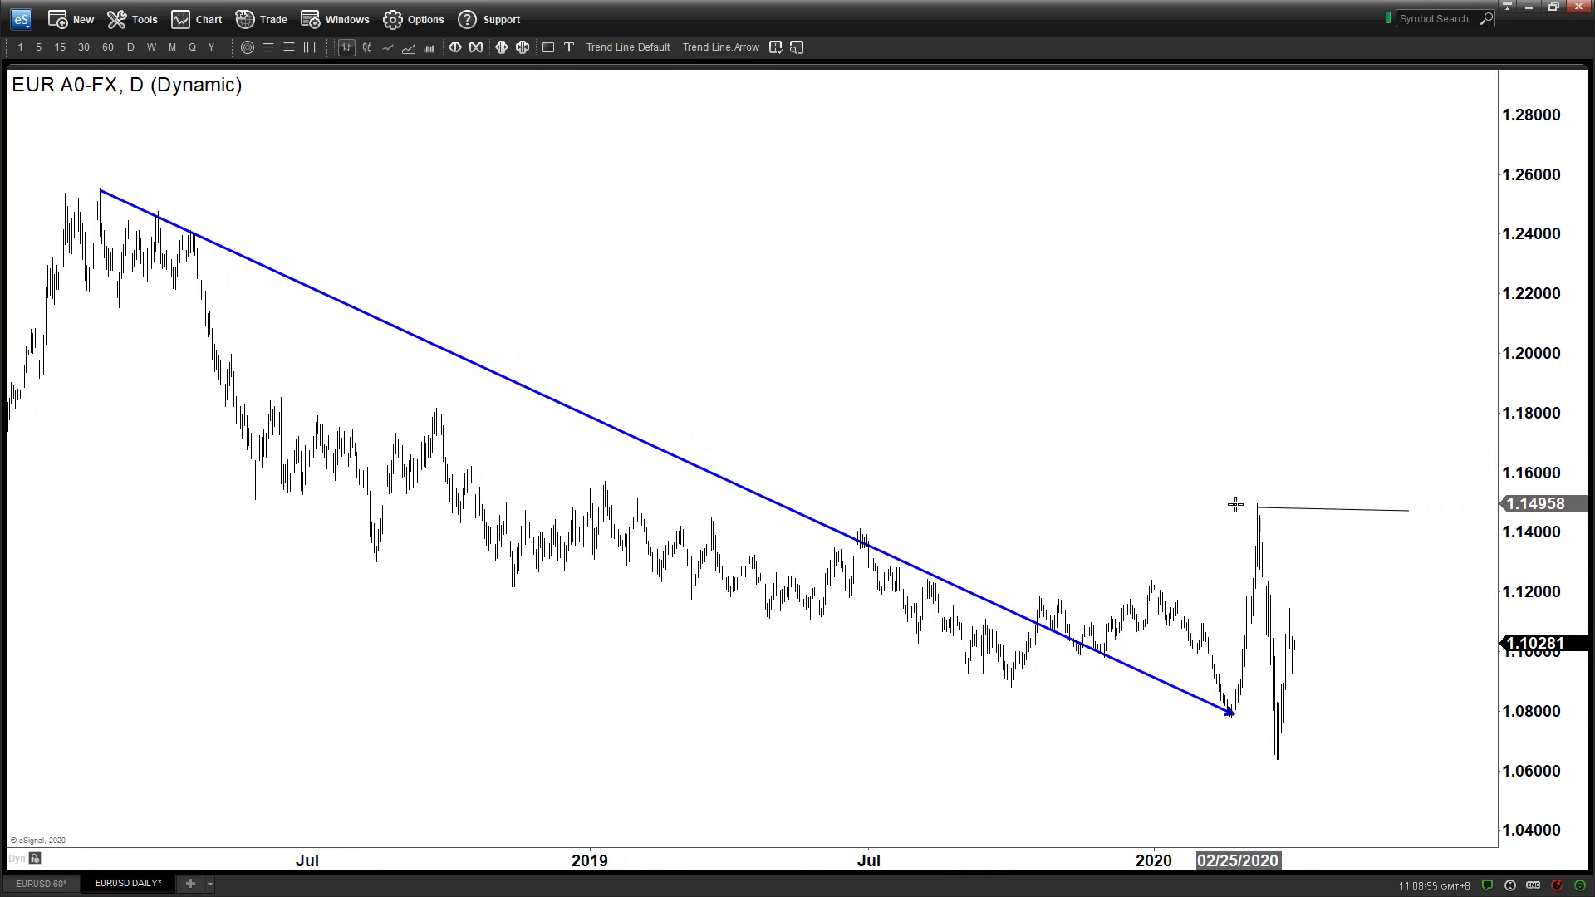
pyautogui.hotkey('ctrl', 'Tab')
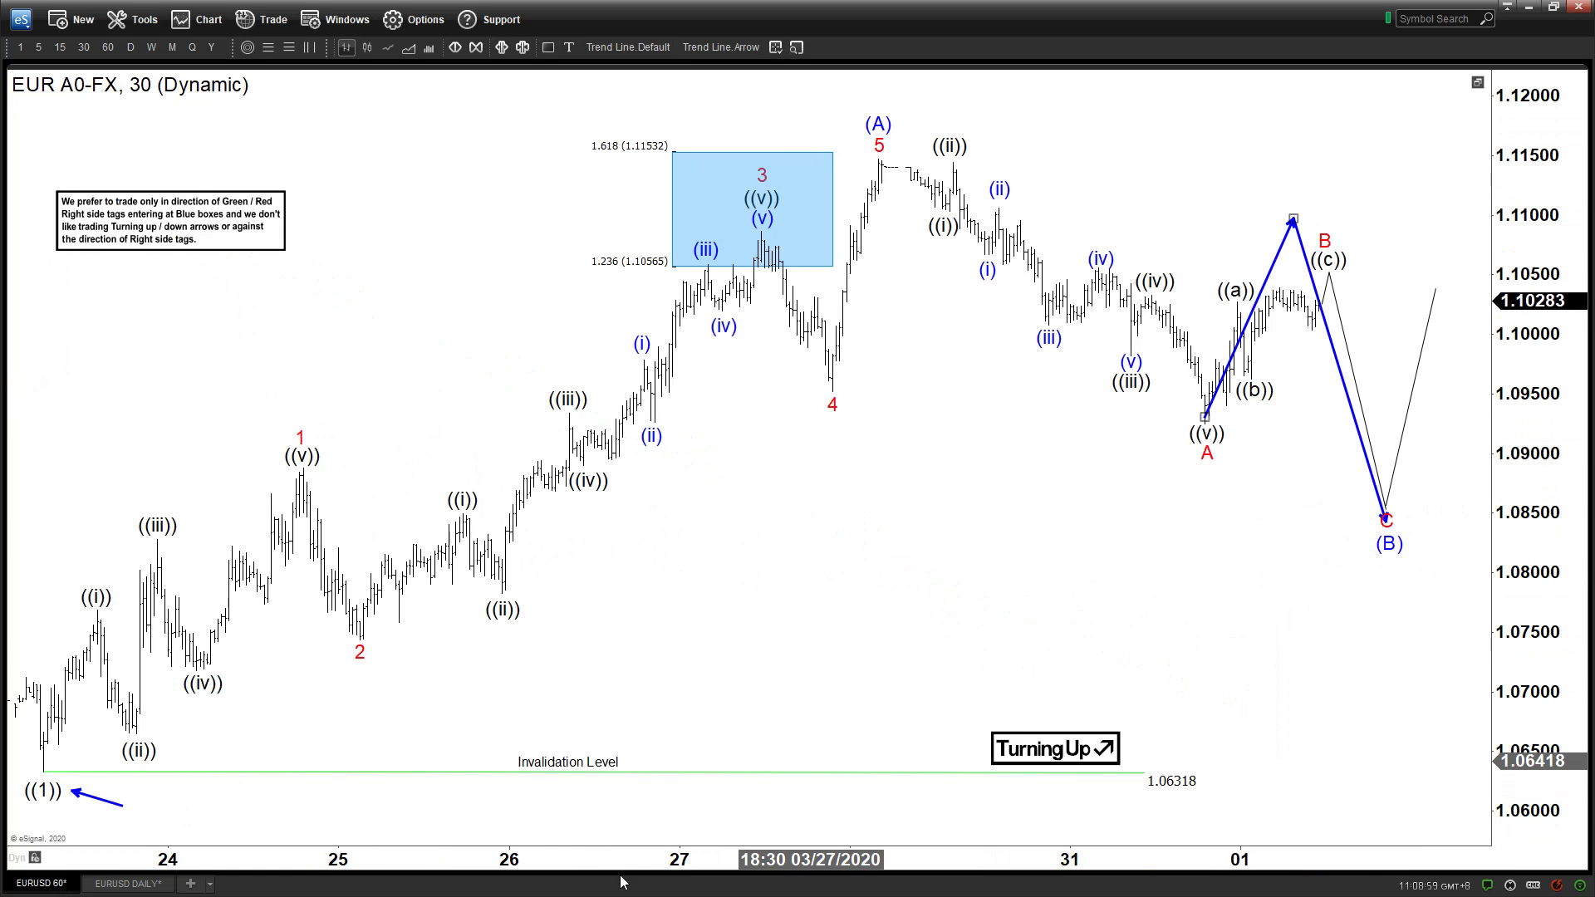
# - Copy the ((1)) label to the daily chart's March 2020 low and add an (A) label at the rebound high
pyautogui.click(165, 887)
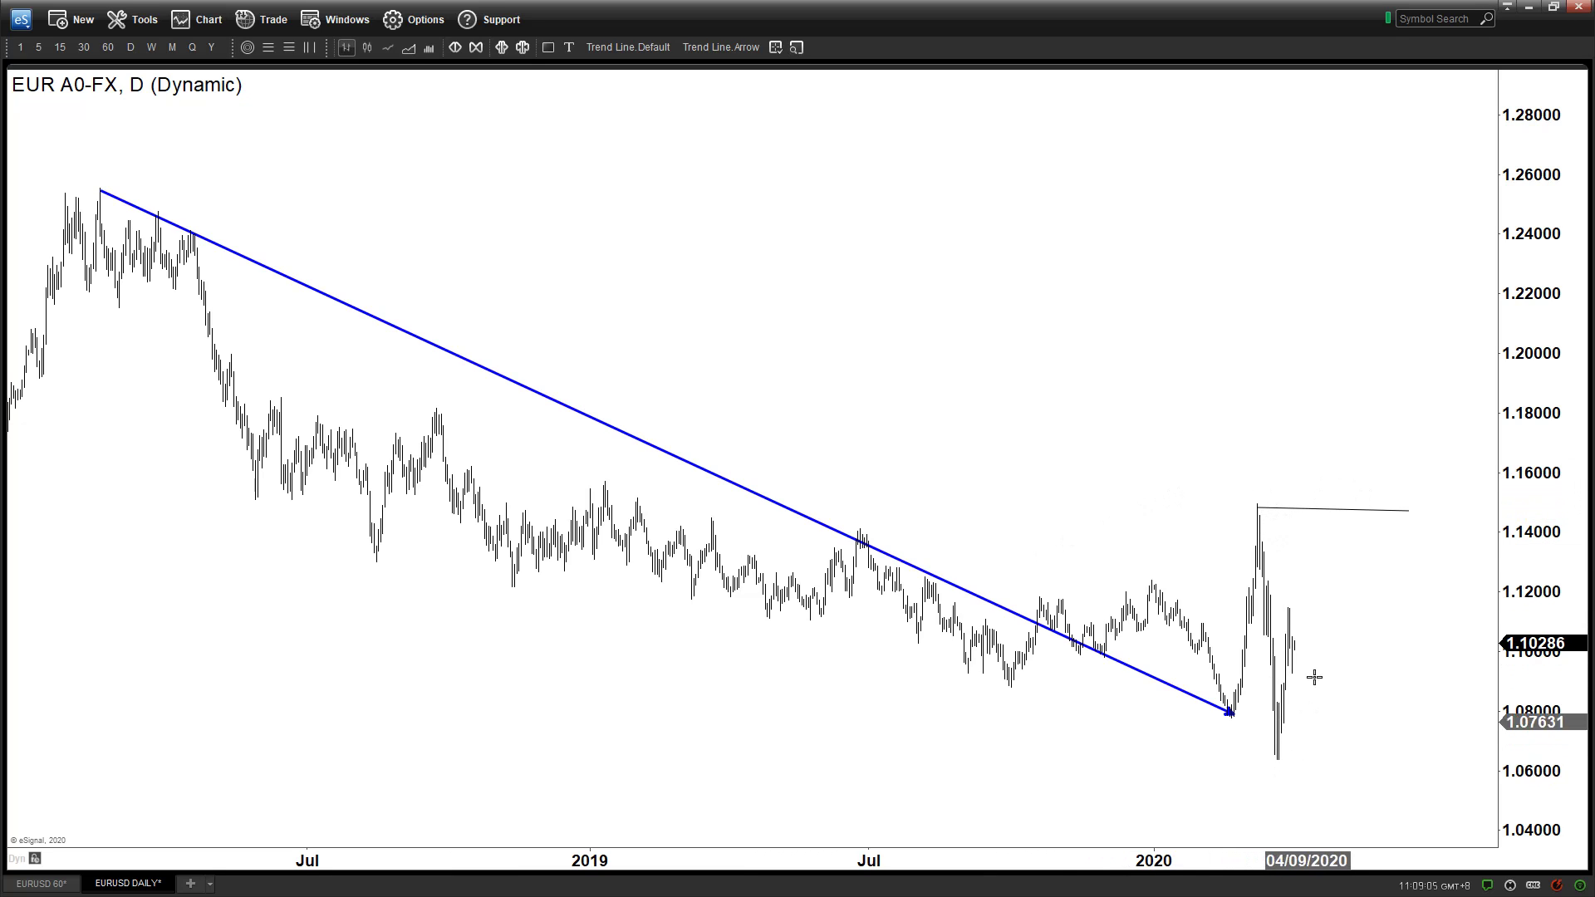
pyautogui.click(35, 882)
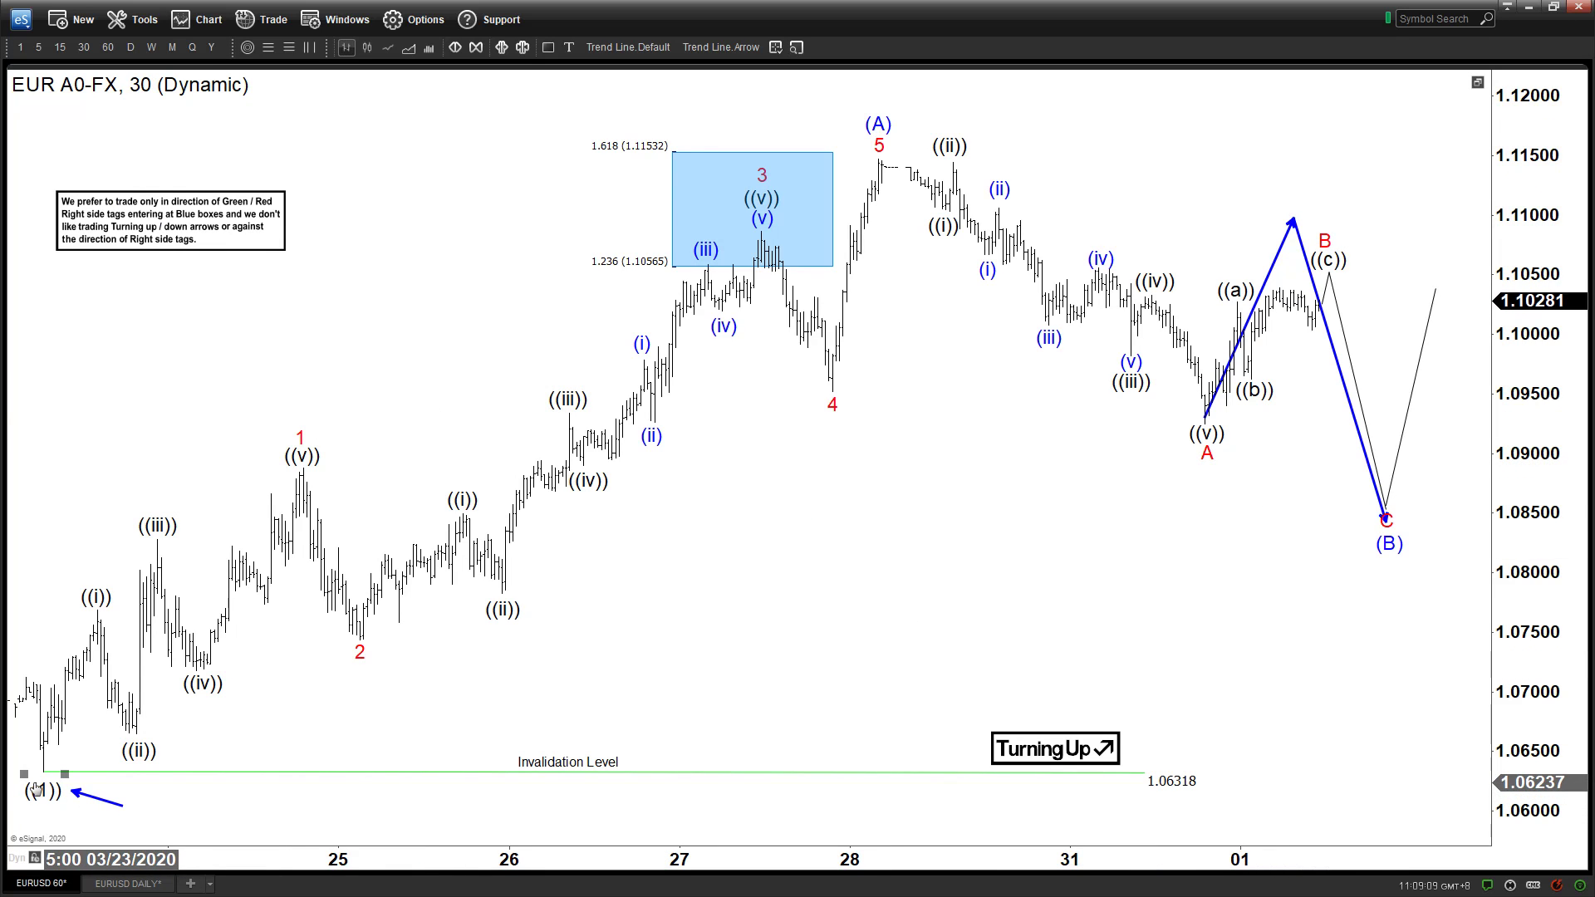
pyautogui.click(143, 885)
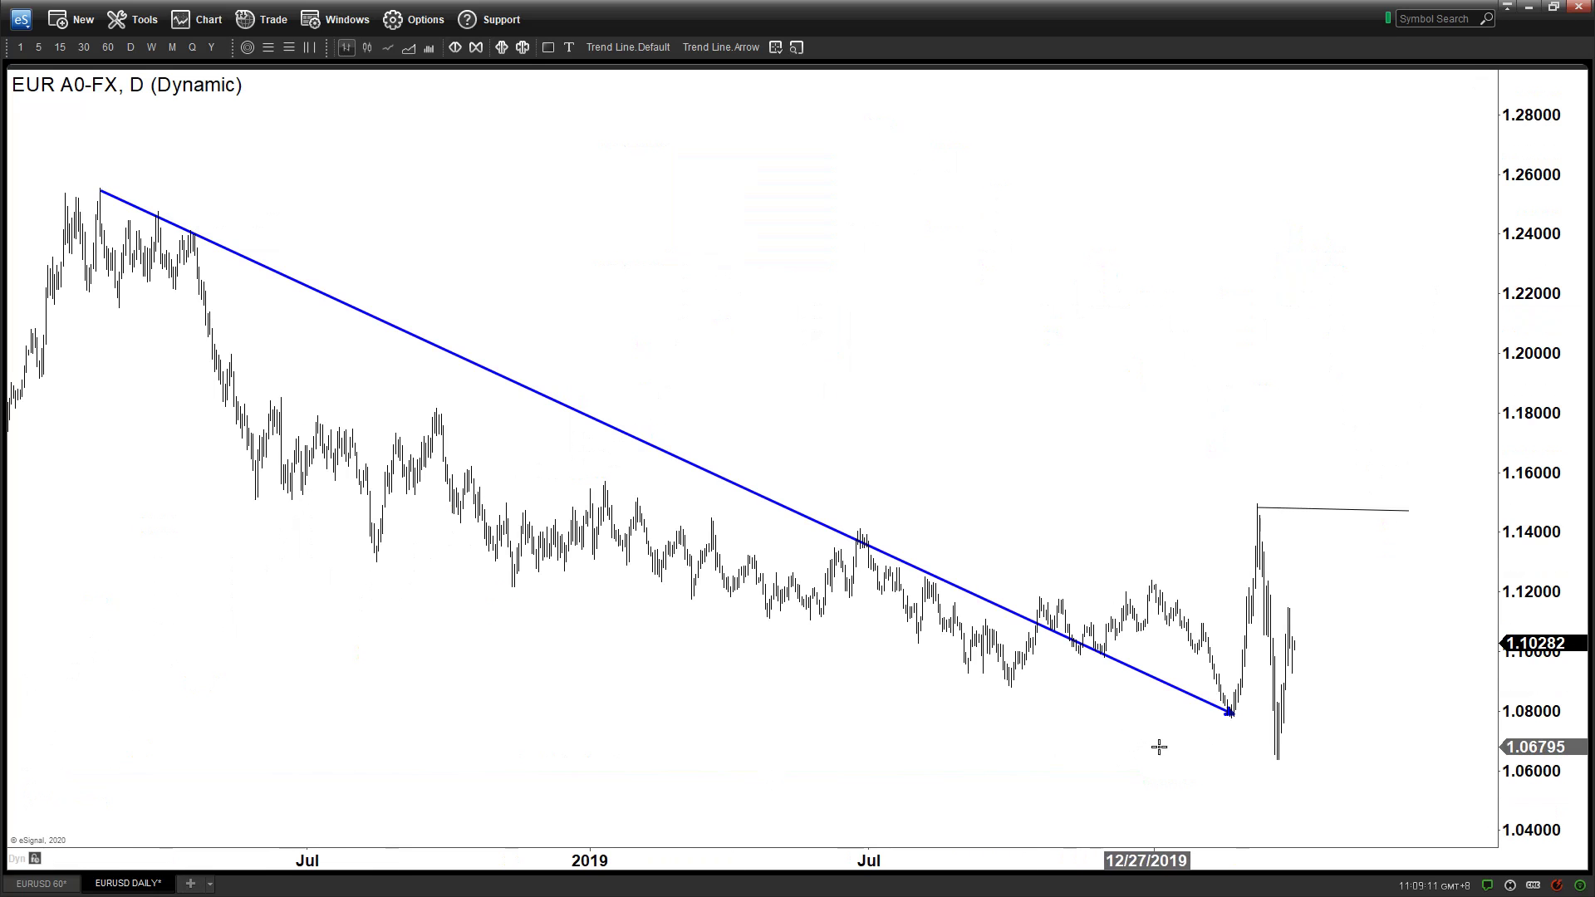
pyautogui.moveTo(1270, 770); pyautogui.dragTo(1286, 774)
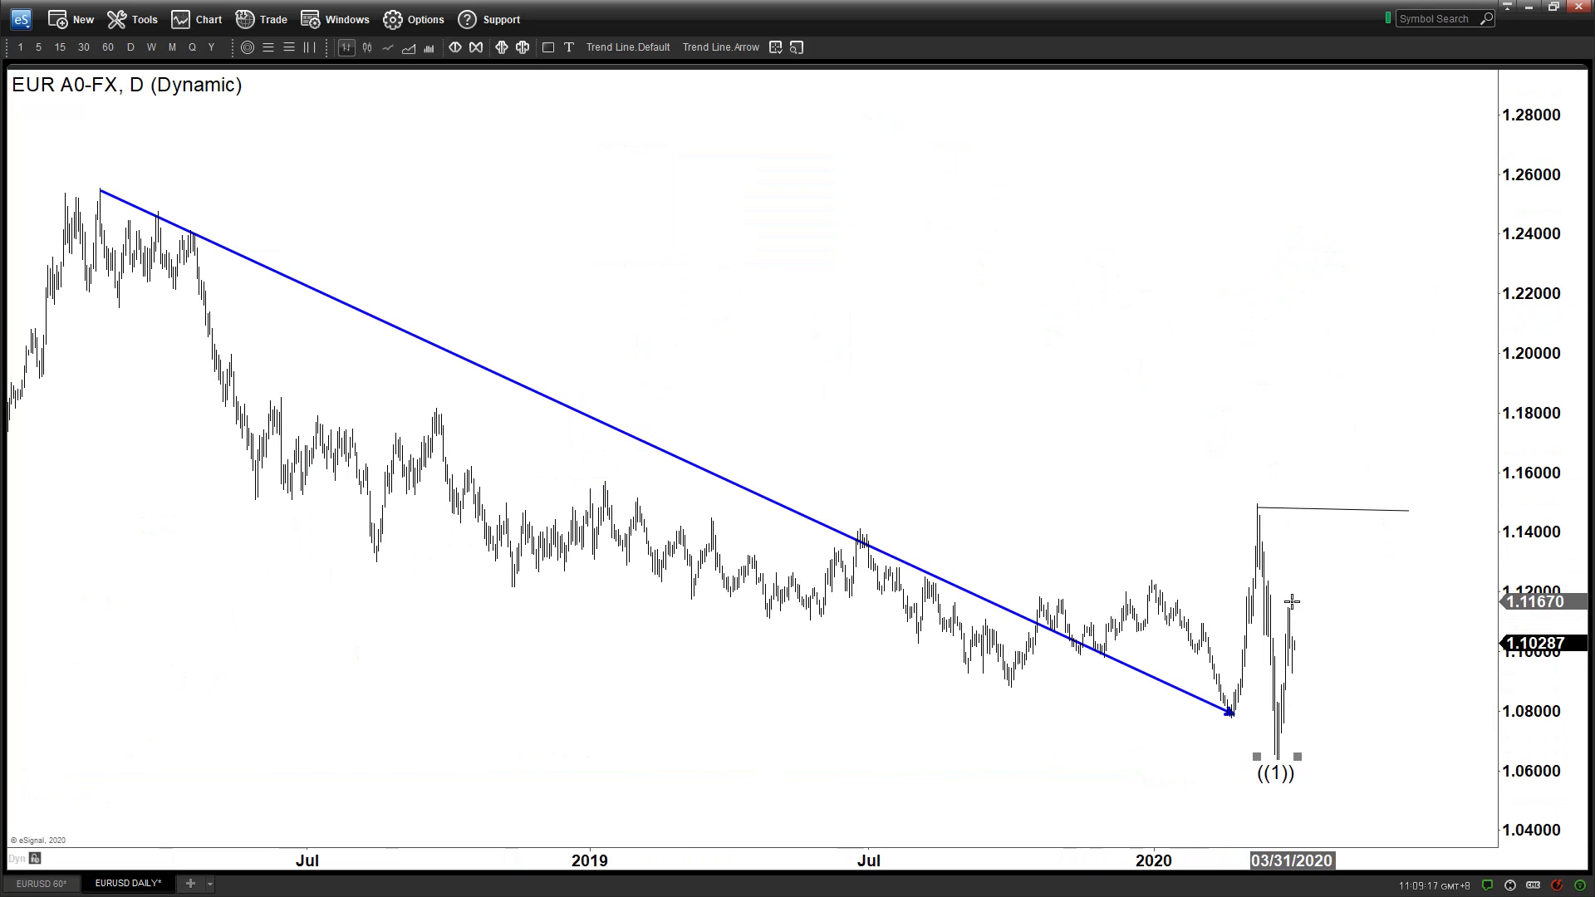
pyautogui.click(42, 883)
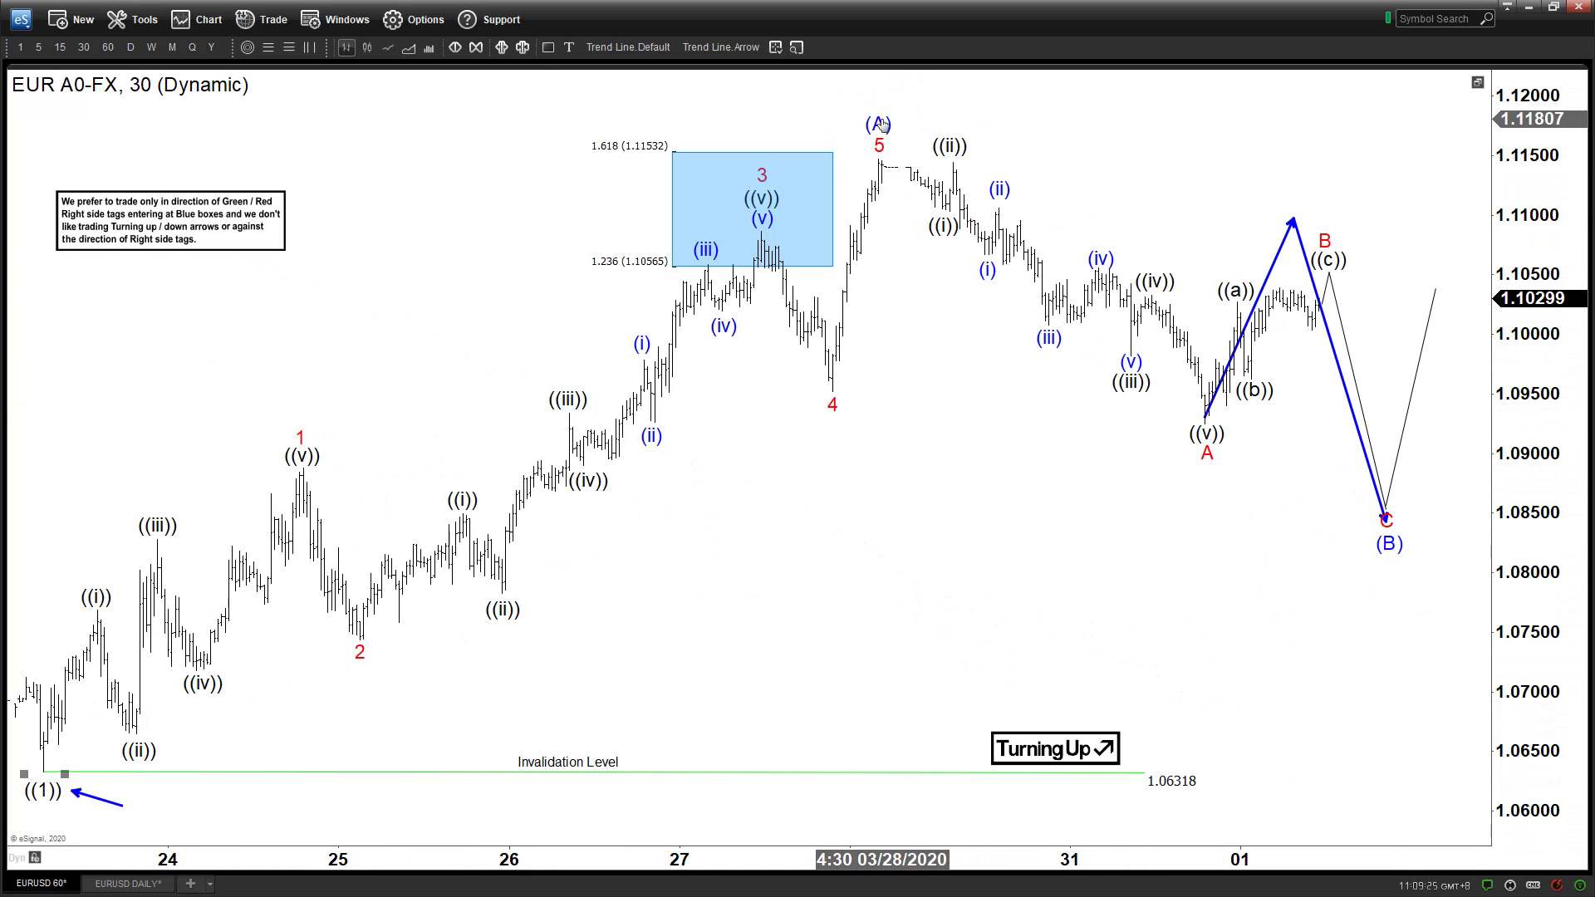
pyautogui.click(128, 883)
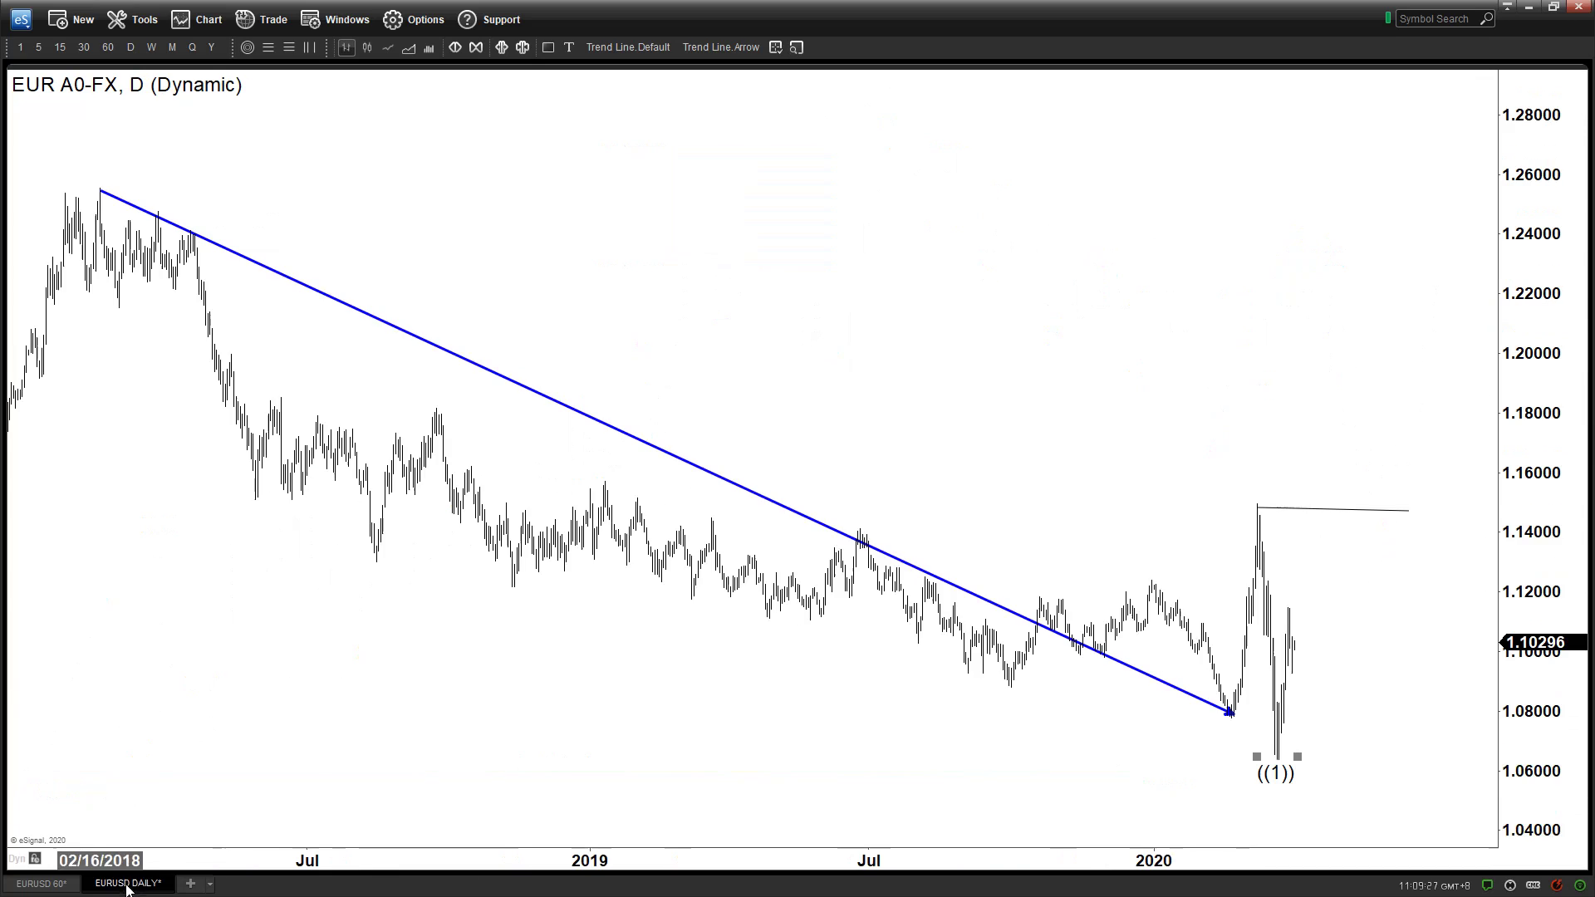
pyautogui.click(1285, 579)
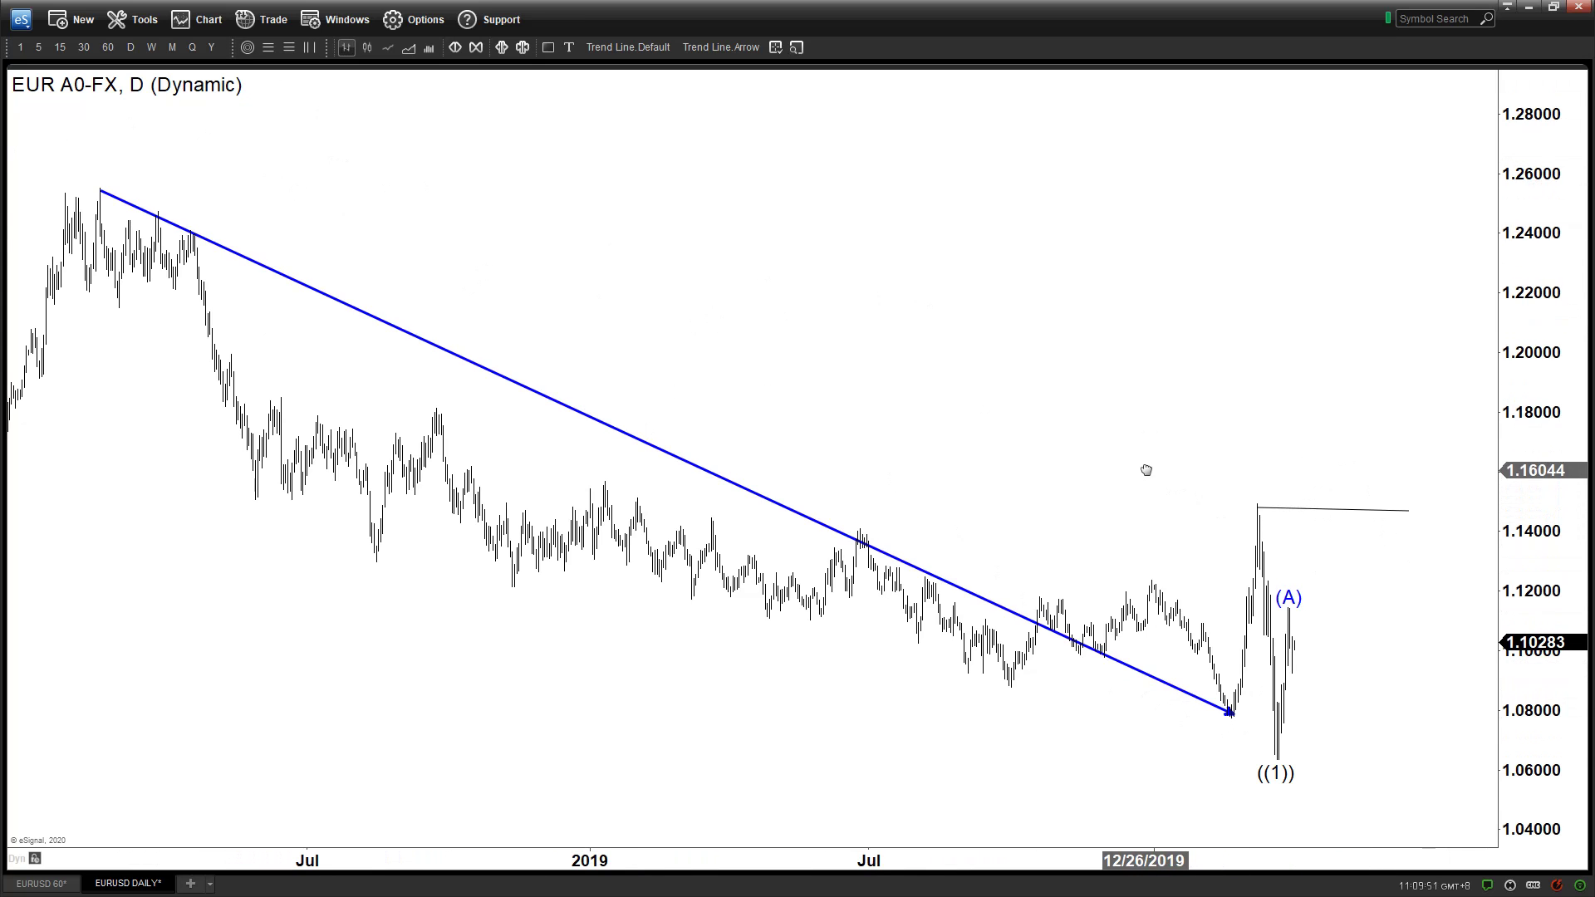
# - Draw a horizontal arrow right from the 1.148 peak on the daily chart, then return to the 30-minute chart
pyautogui.click(748, 49)
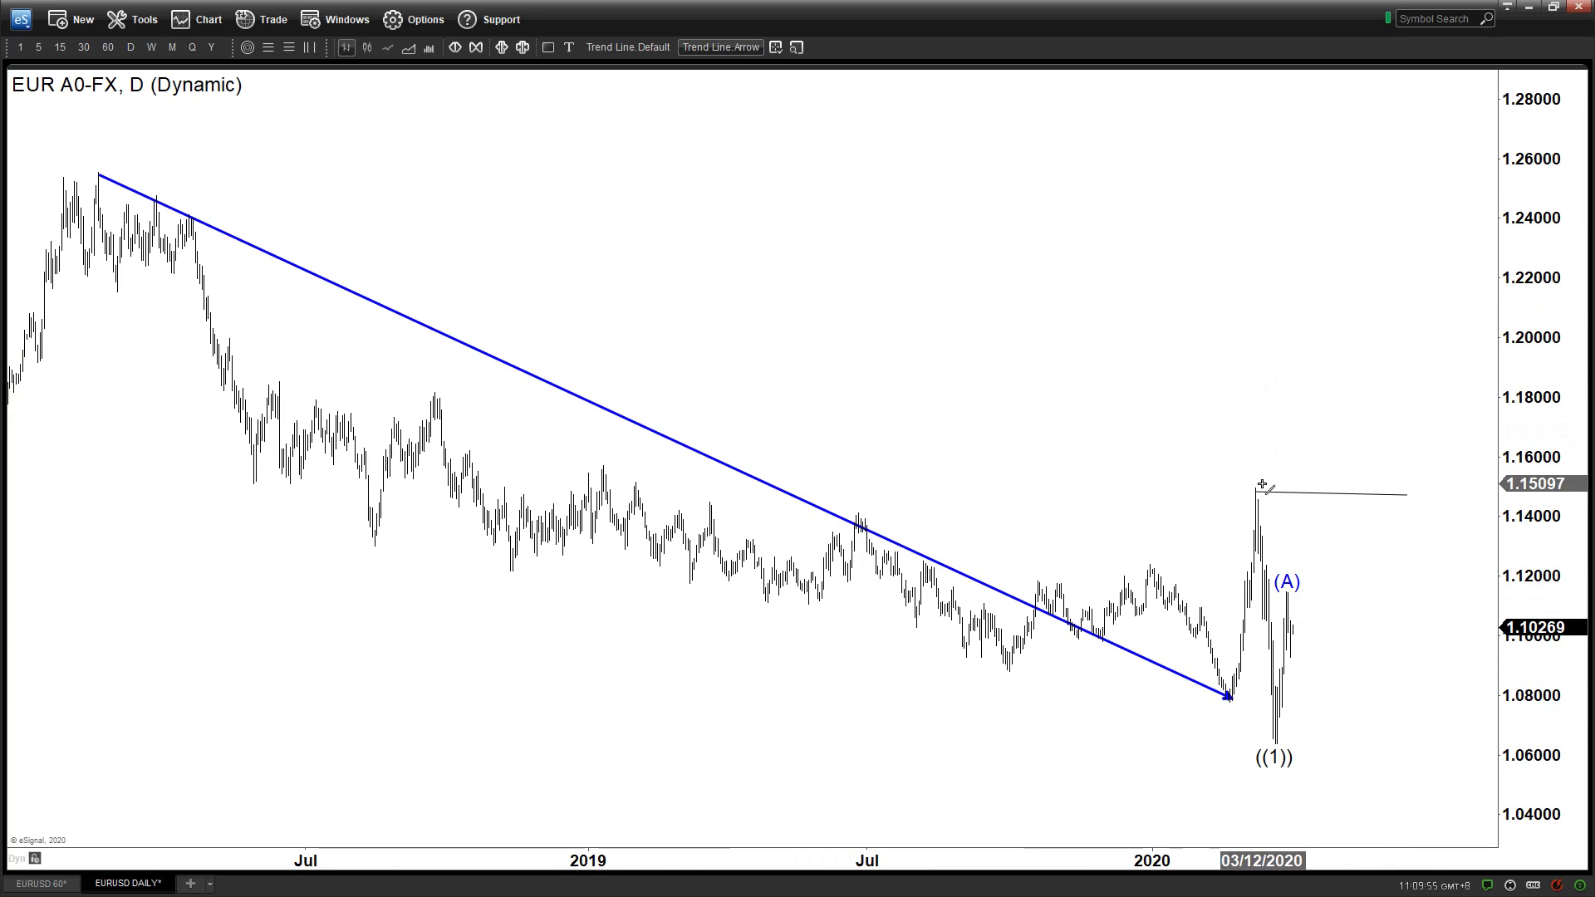
pyautogui.moveTo(1264, 491); pyautogui.dragTo(1454, 495)
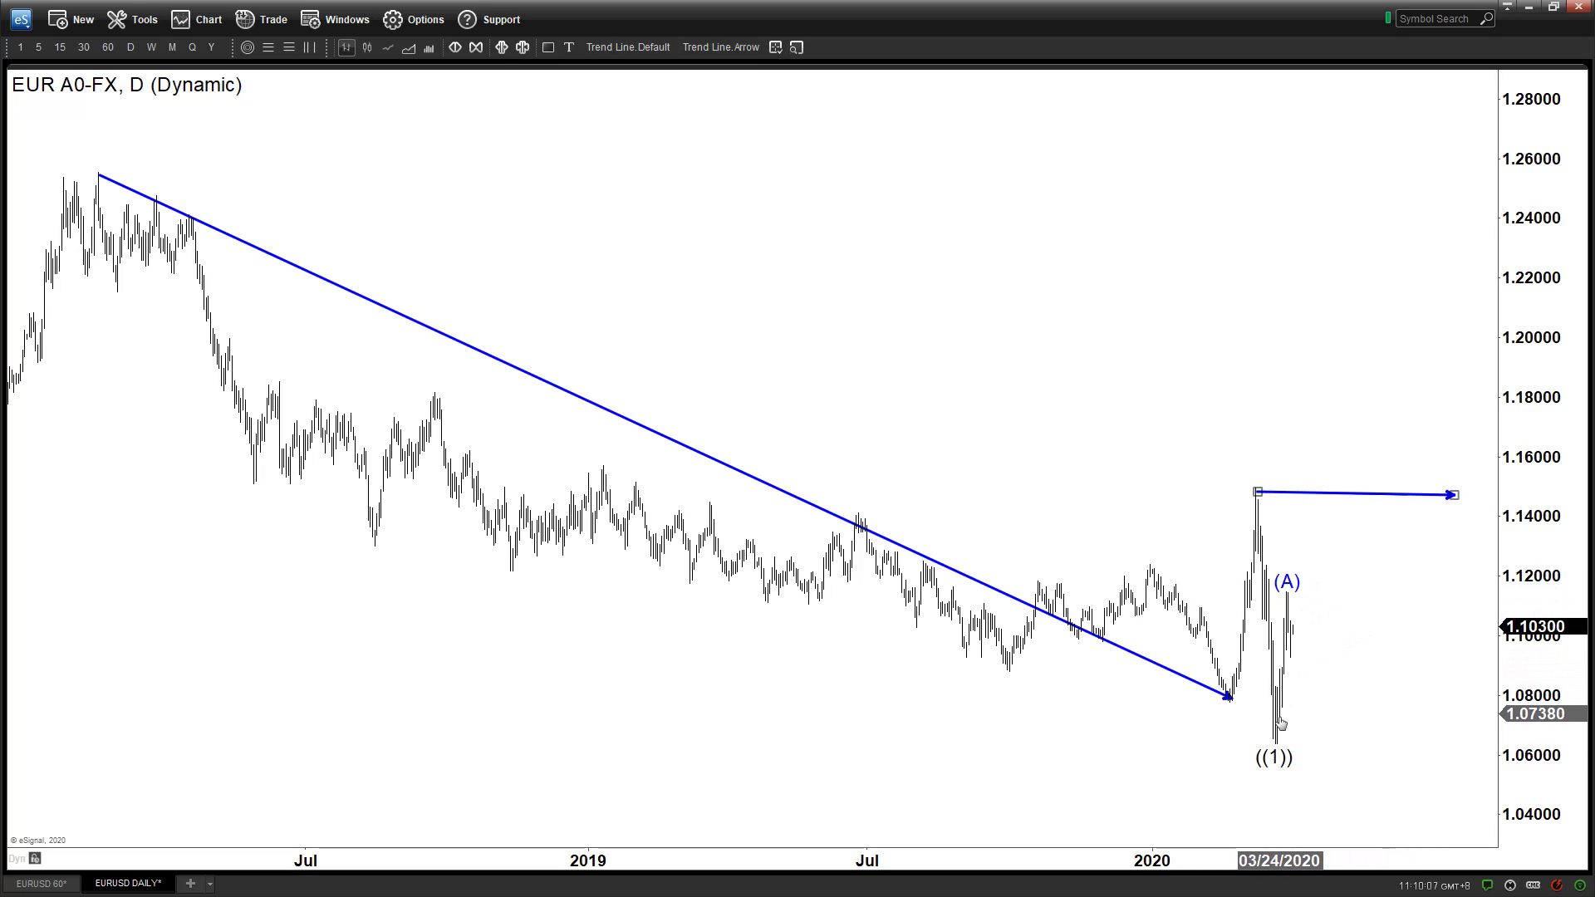
pyautogui.click(41, 885)
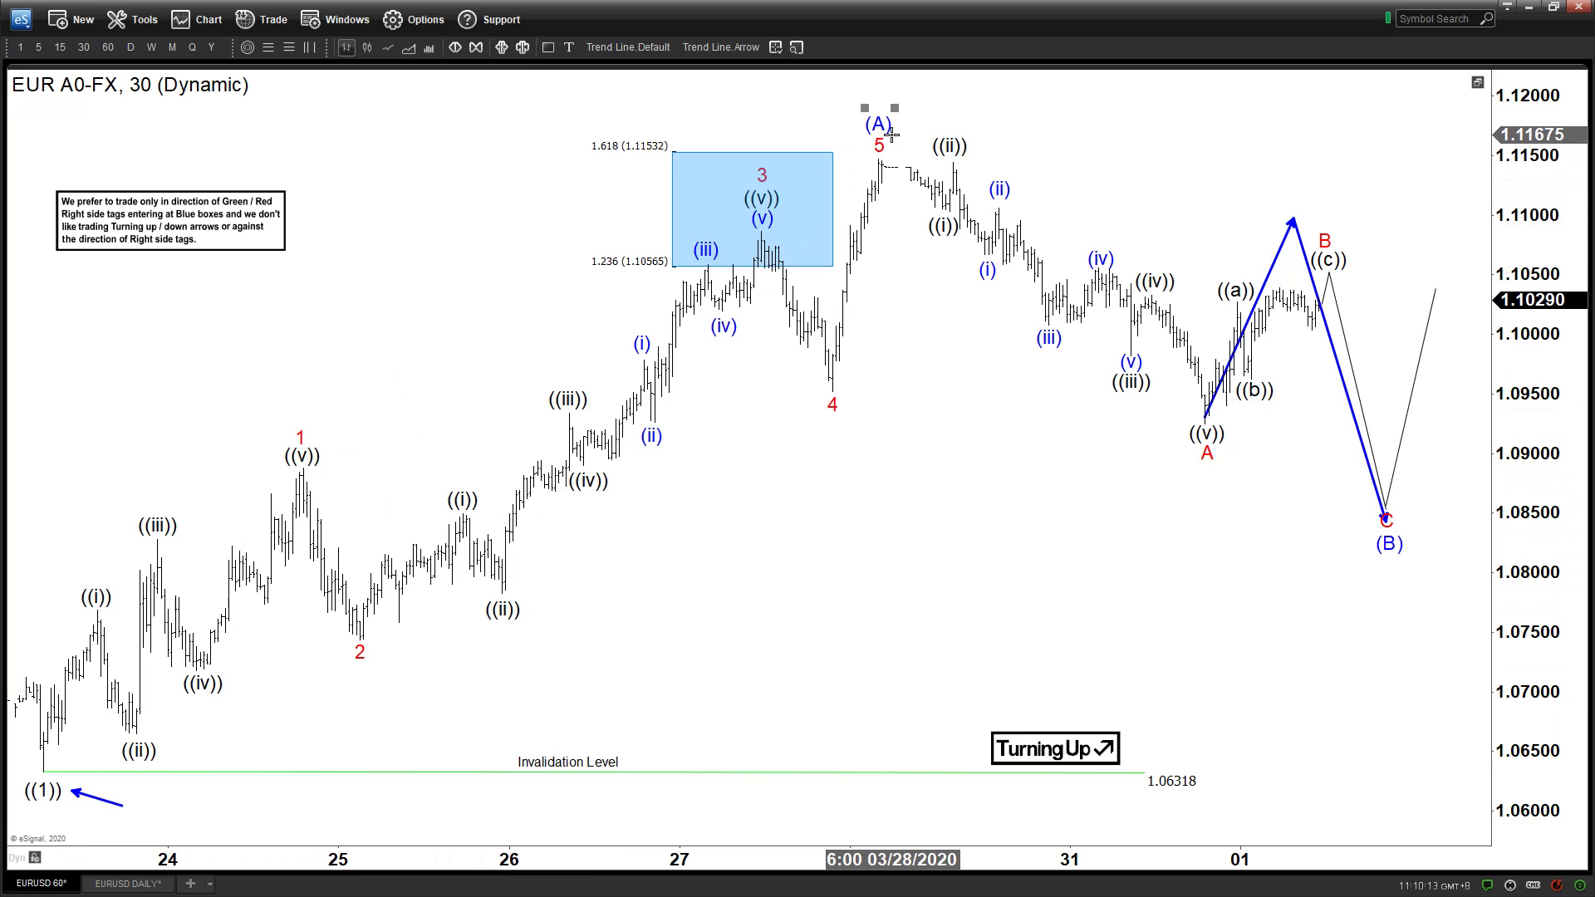
# - On the daily chart, move (A) right of the spike and add up, down and horizontal projection arrows
pyautogui.click(123, 885)
pyautogui.moveTo(1285, 580); pyautogui.dragTo(1362, 584)
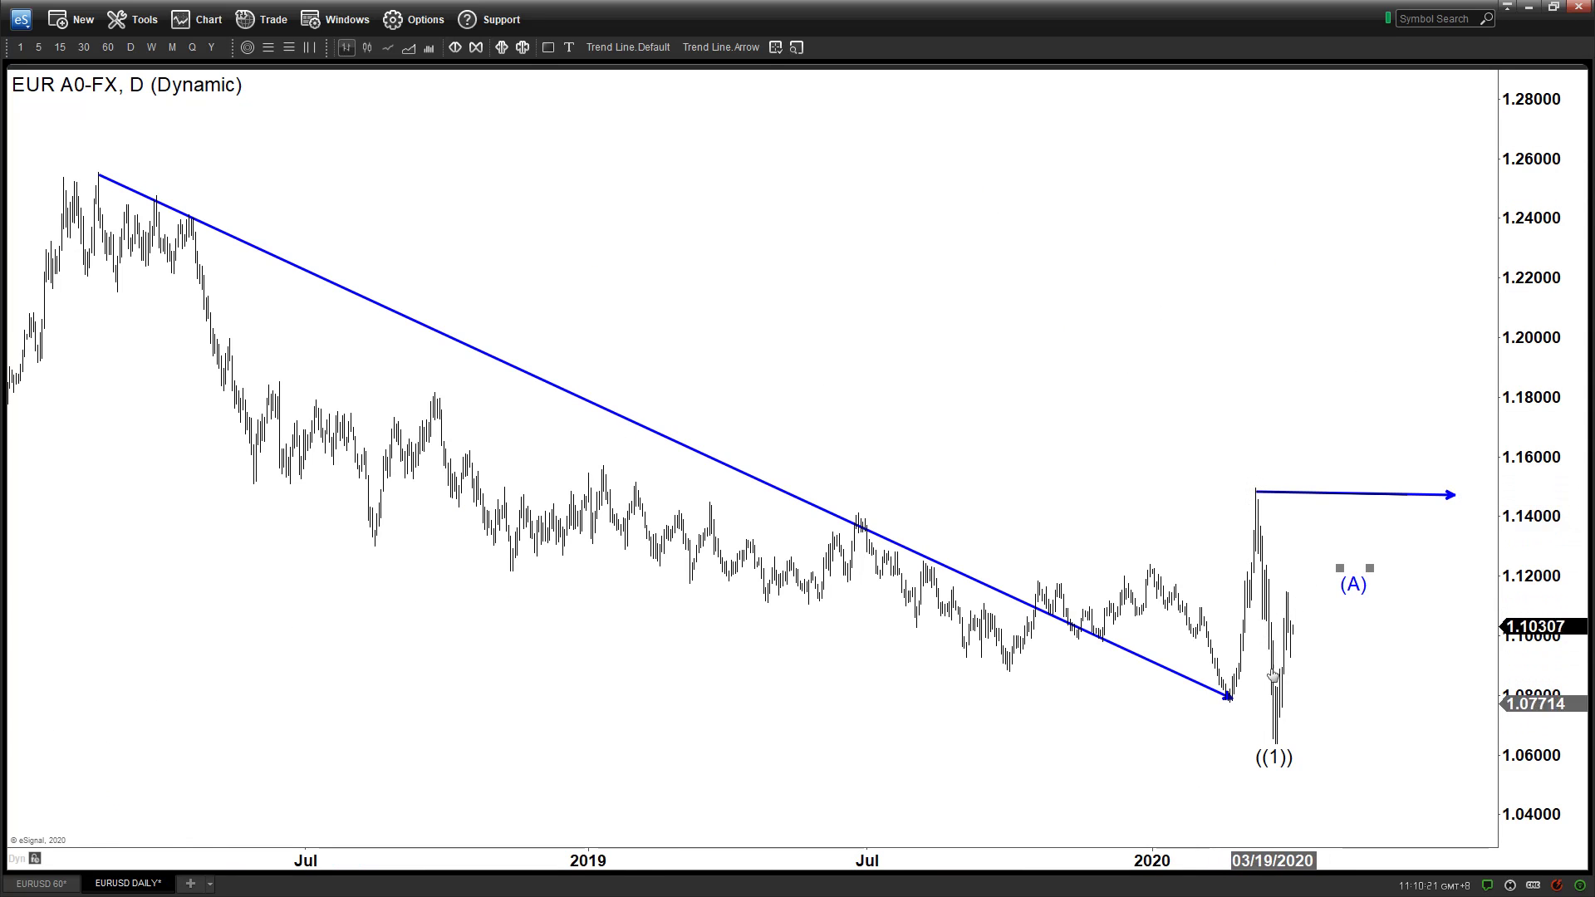
pyautogui.click(721, 46)
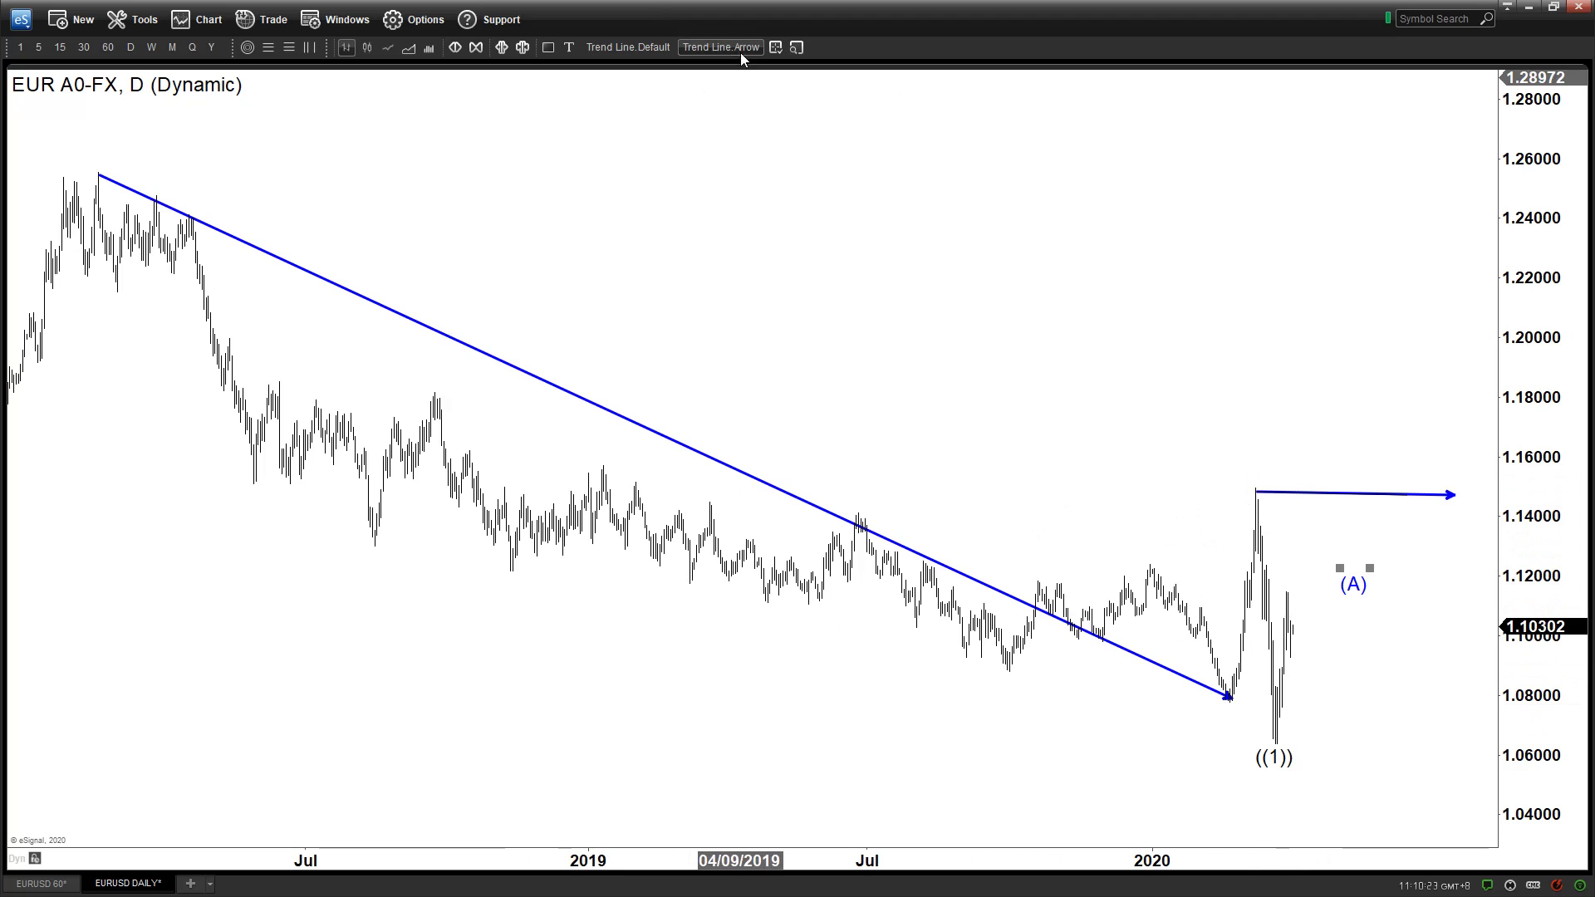
pyautogui.moveTo(1310, 677); pyautogui.dragTo(1346, 532)
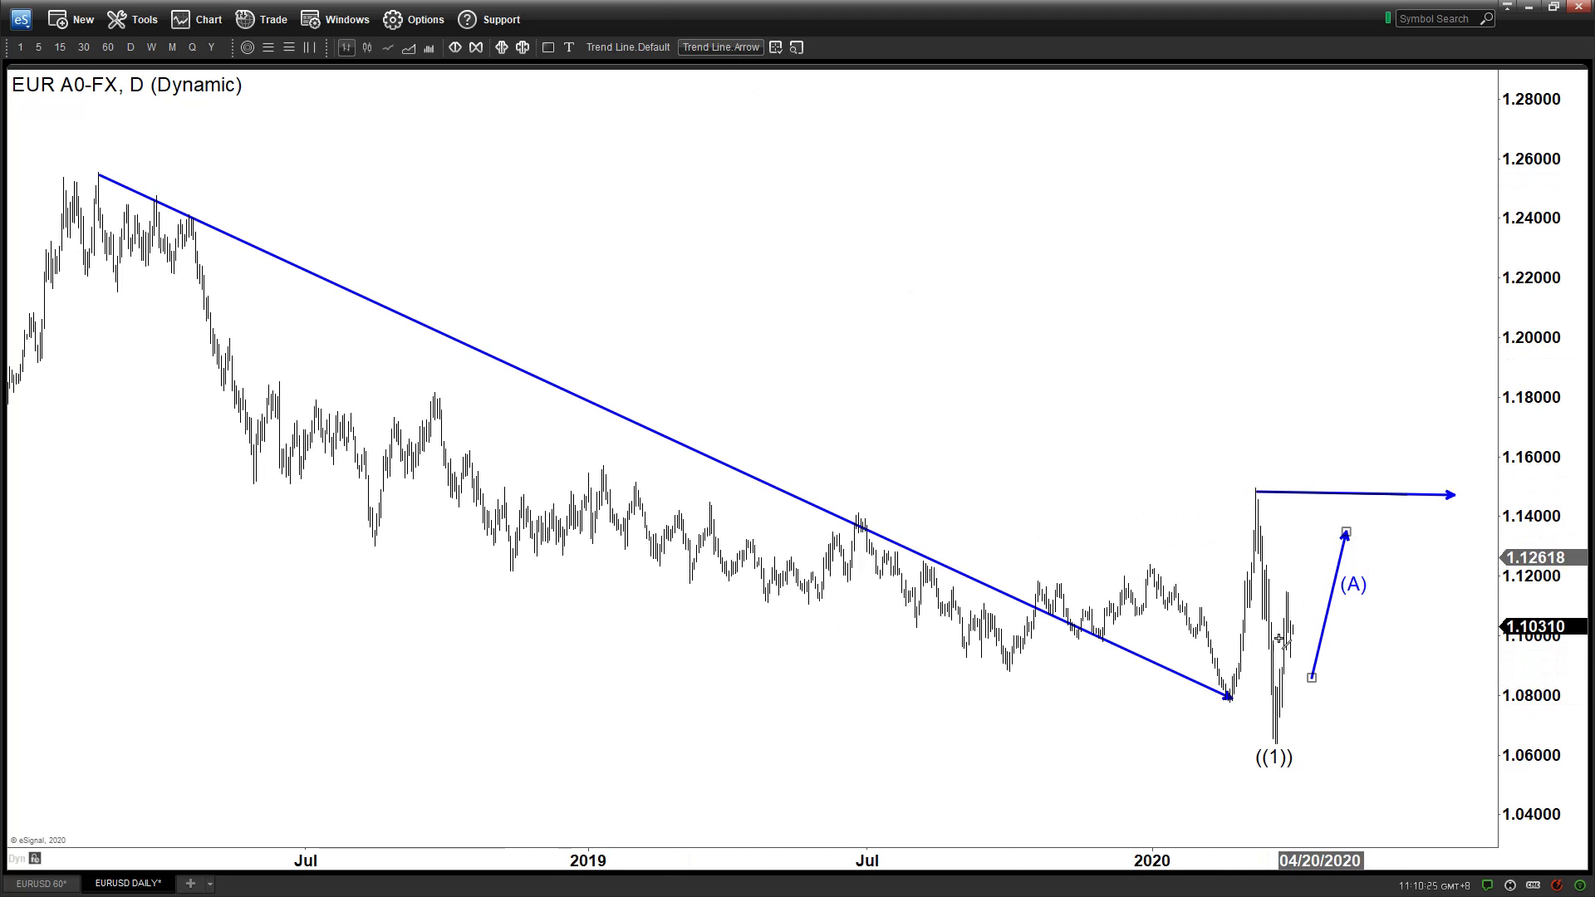
pyautogui.moveTo(1295, 628); pyautogui.dragTo(1335, 793)
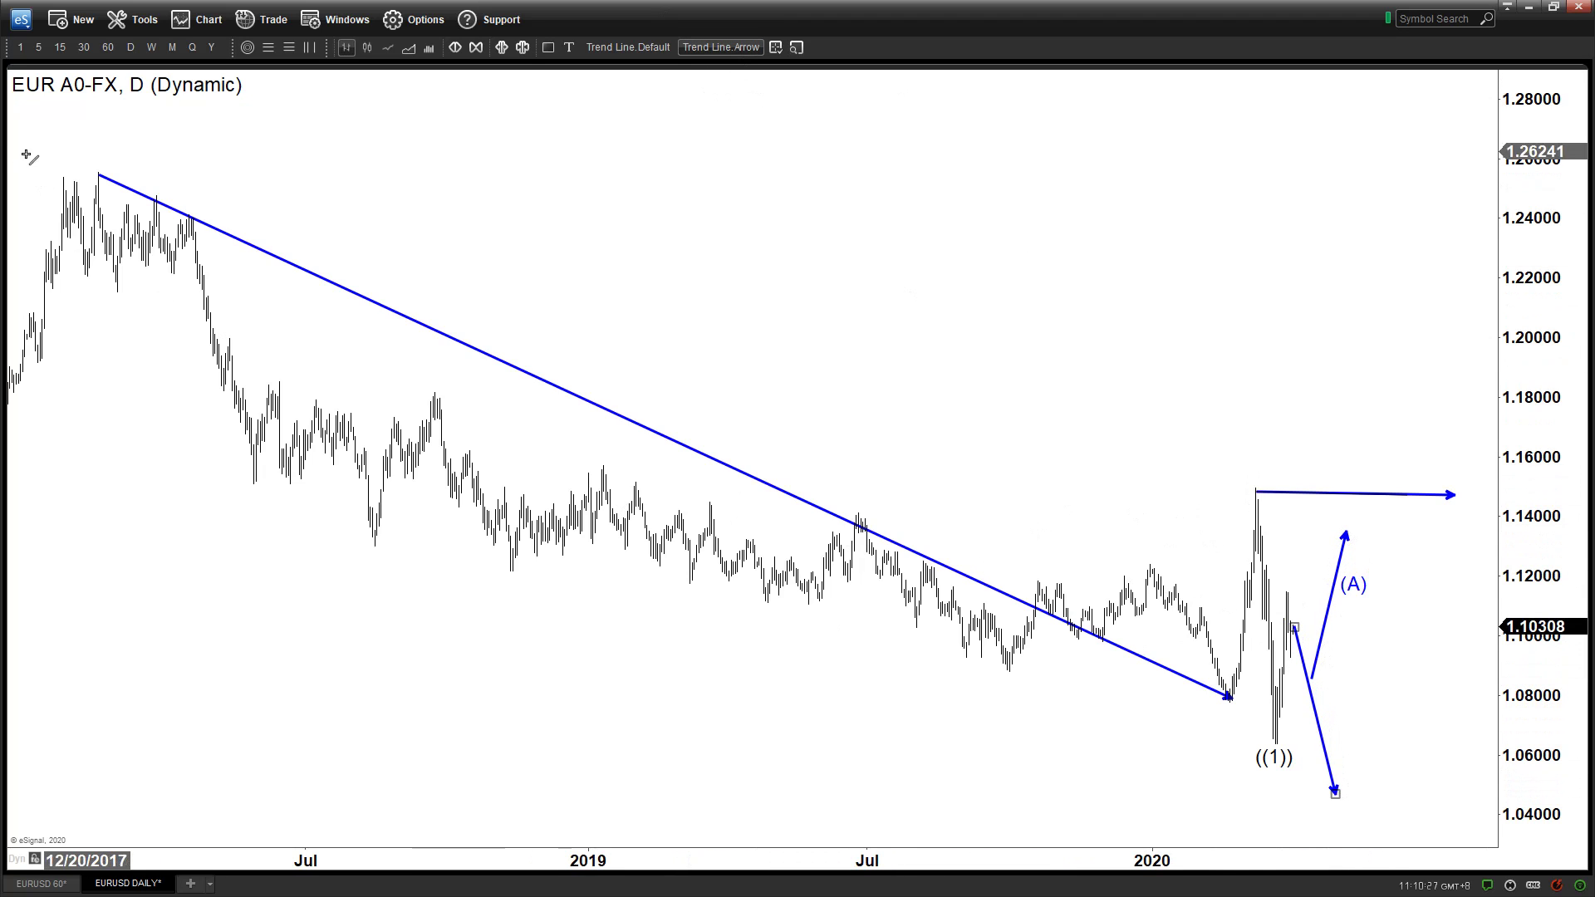
pyautogui.moveTo(1257, 500); pyautogui.dragTo(1424, 494)
pyautogui.moveTo(1310, 613); pyautogui.dragTo(1346, 817)
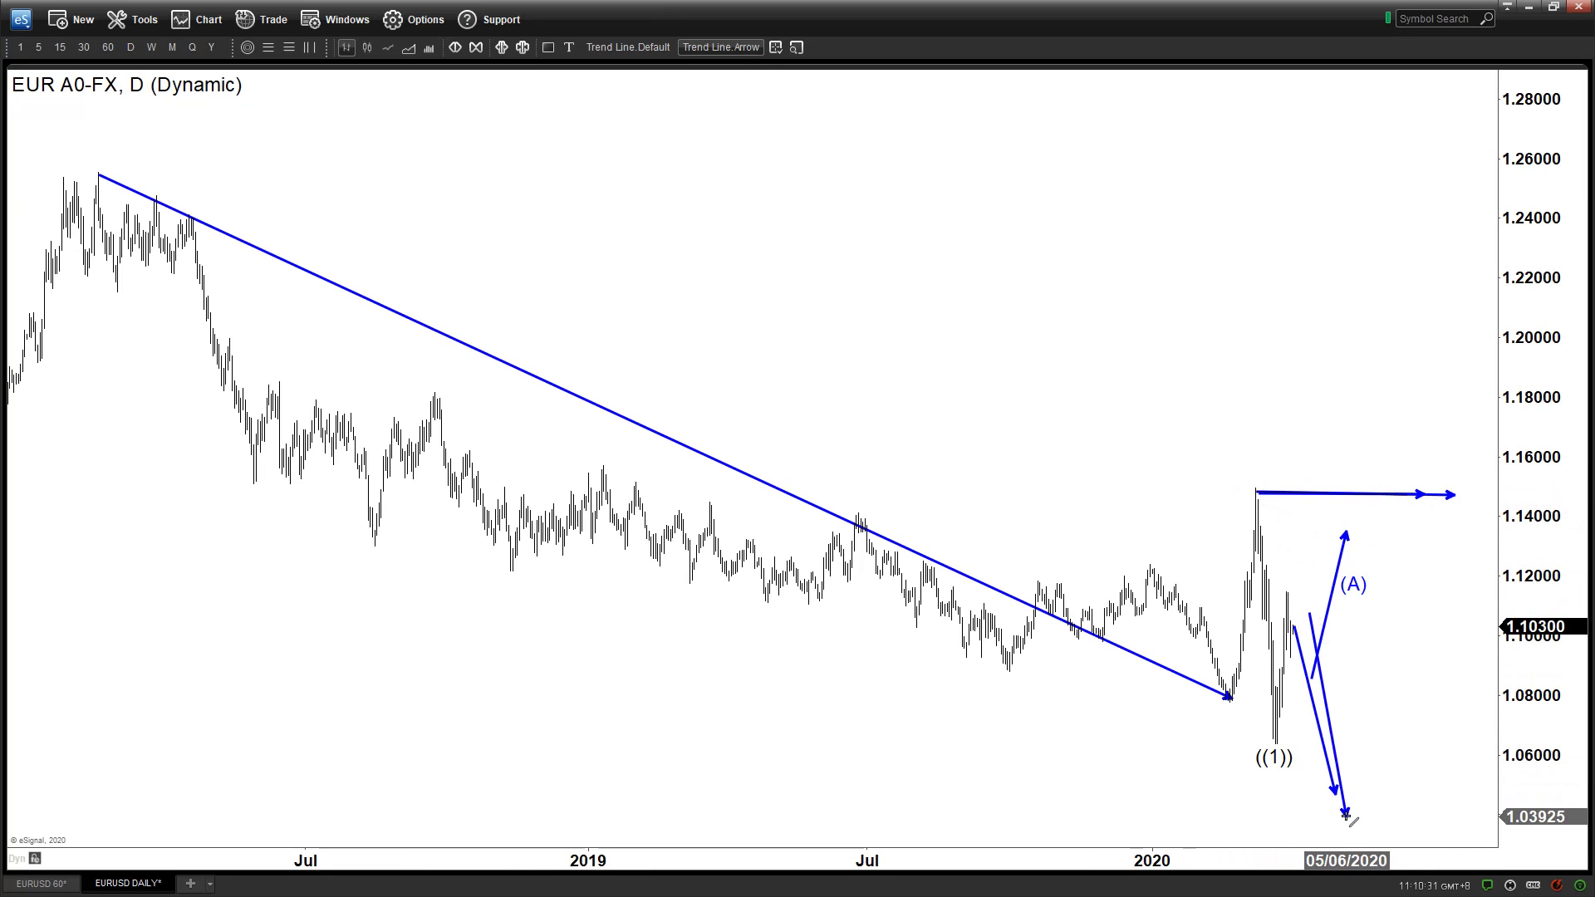
pyautogui.press('Escape')
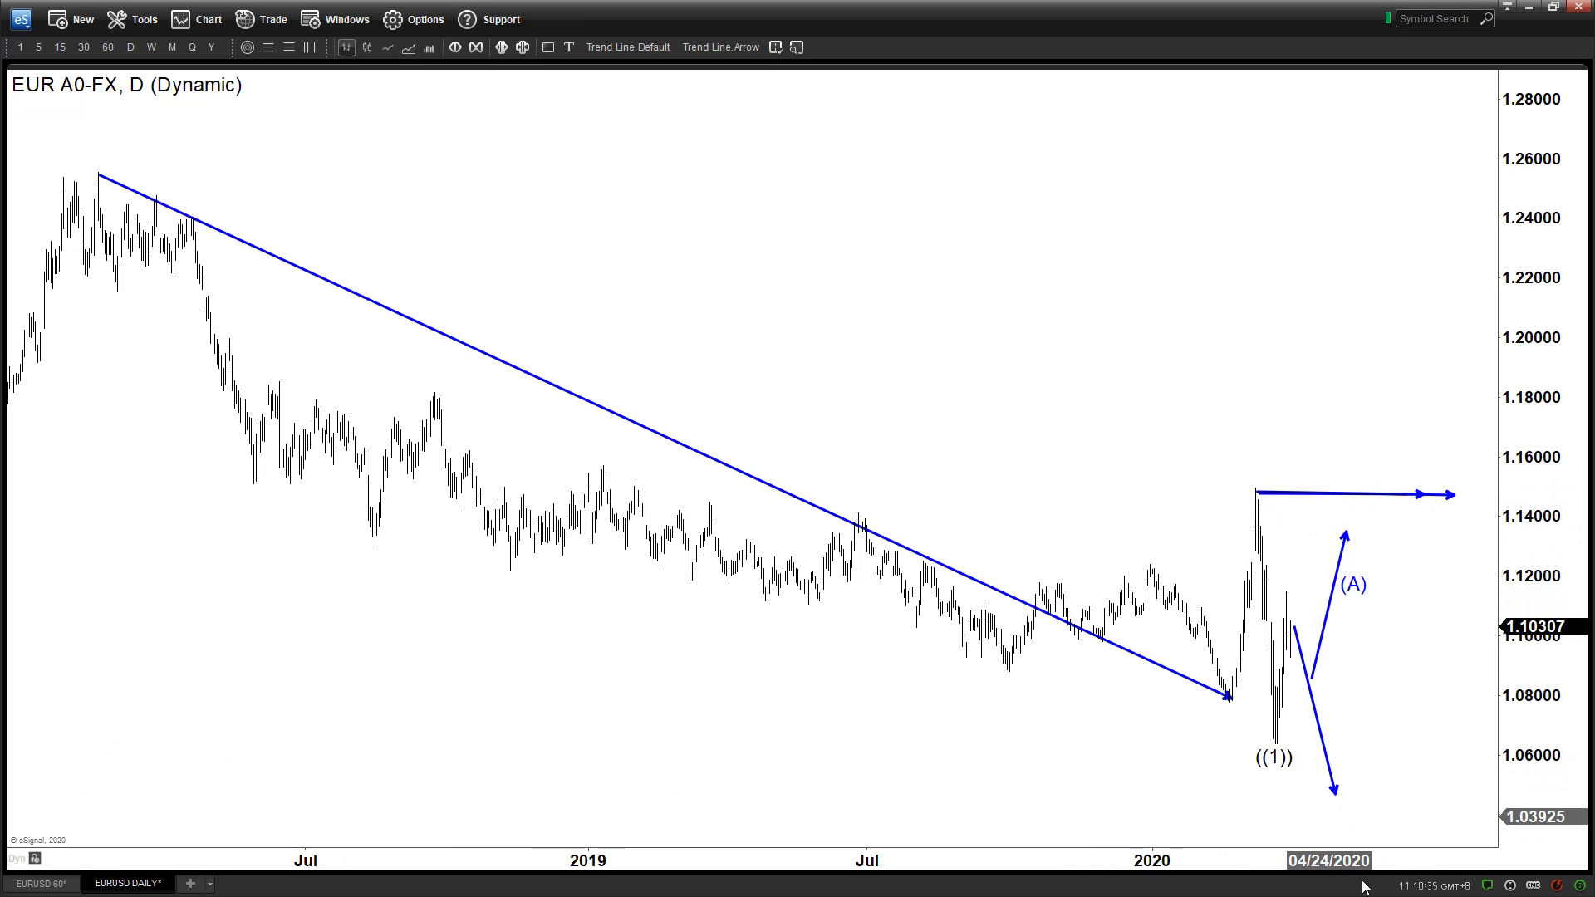
pyautogui.click(37, 884)
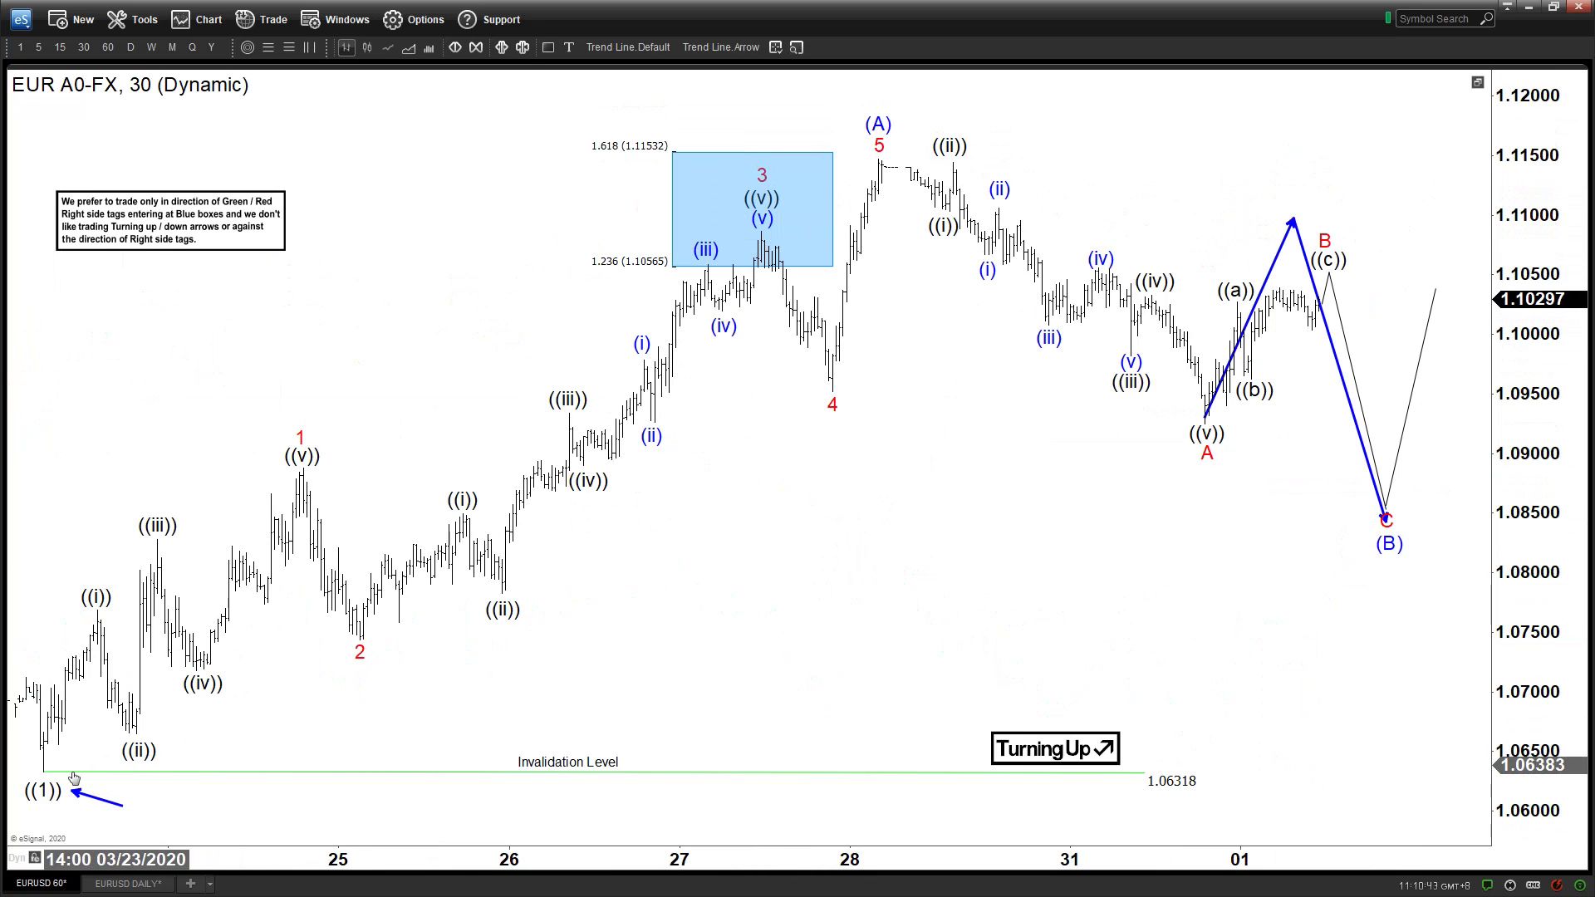
# - Place a ((2)) label above the (A) peak on the 30-minute chart, then delete it
pyautogui.moveTo(48, 792); pyautogui.dragTo(879, 101)
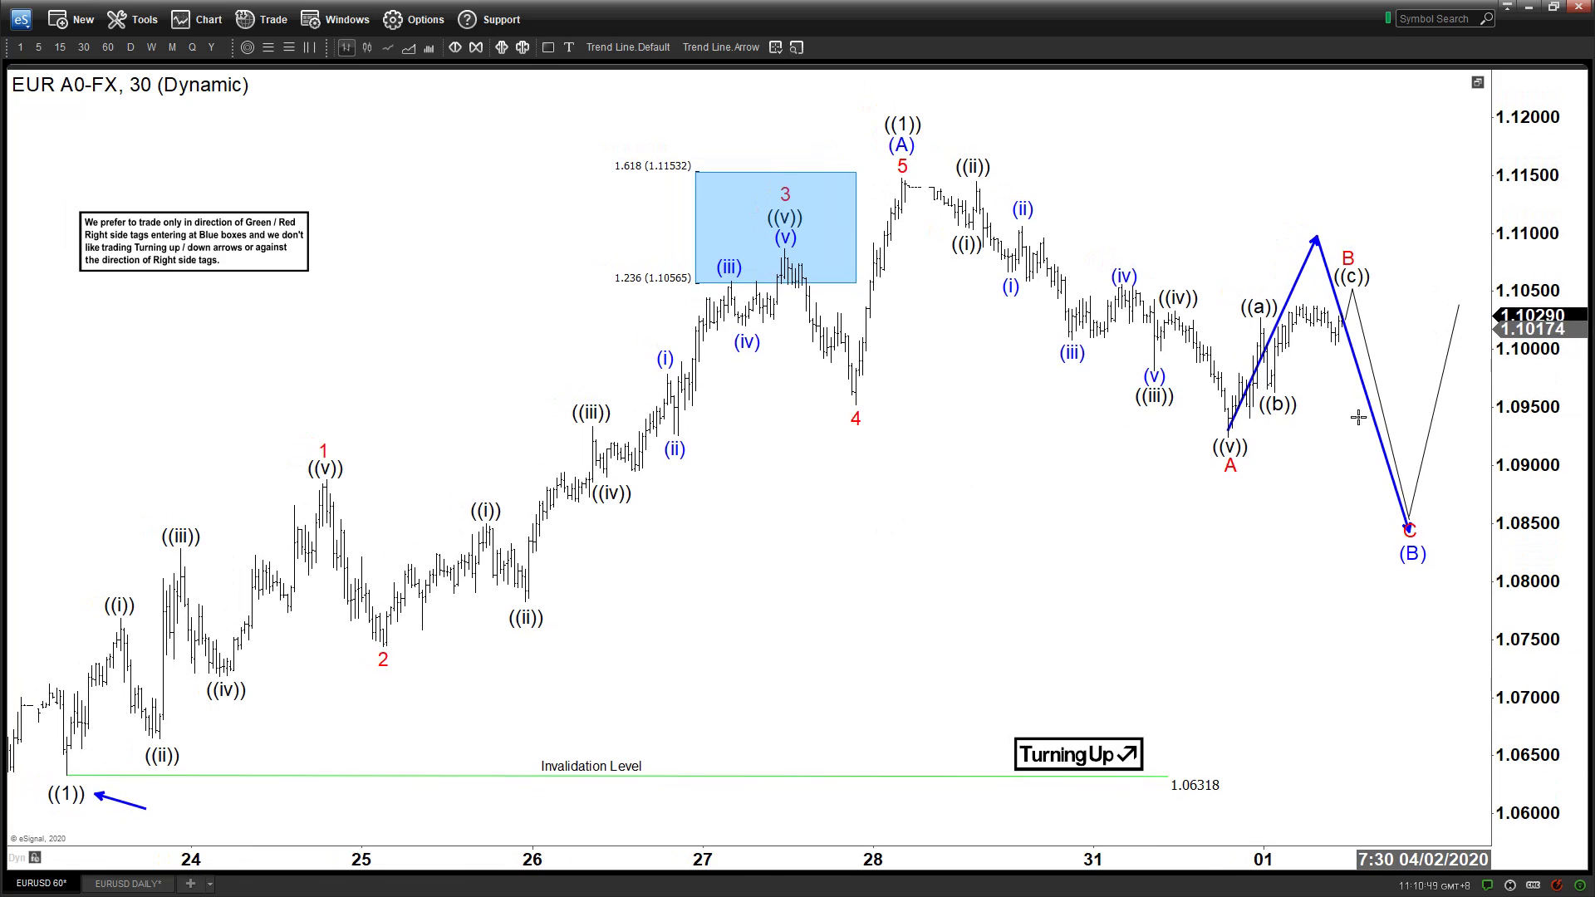
pyautogui.moveTo(877, 122); pyautogui.dragTo(881, 111)
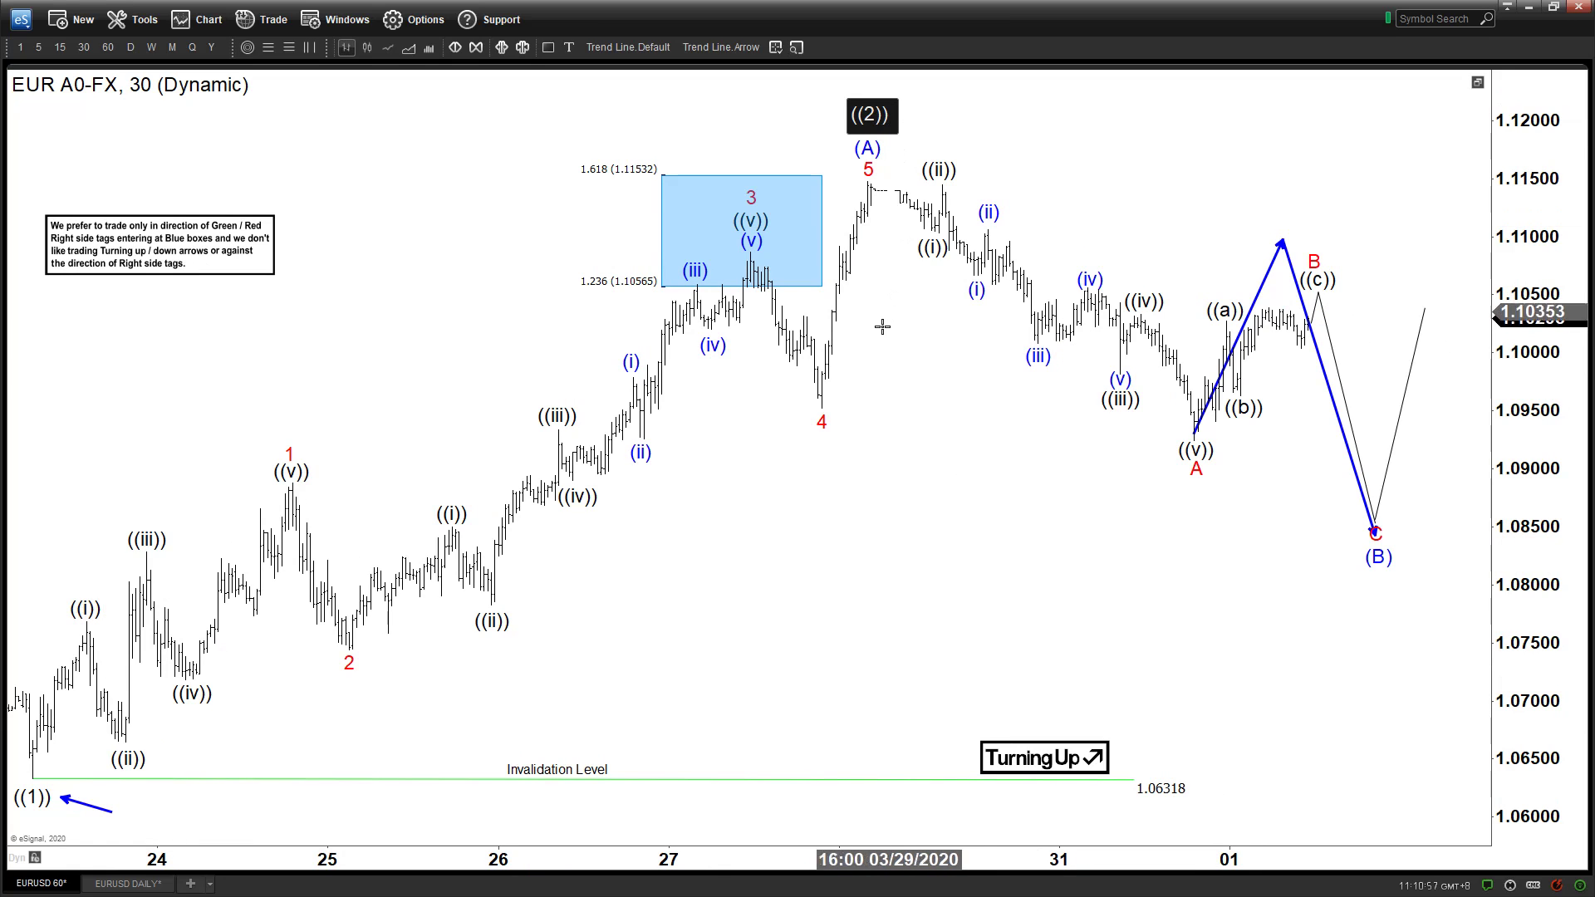
pyautogui.press('Return')
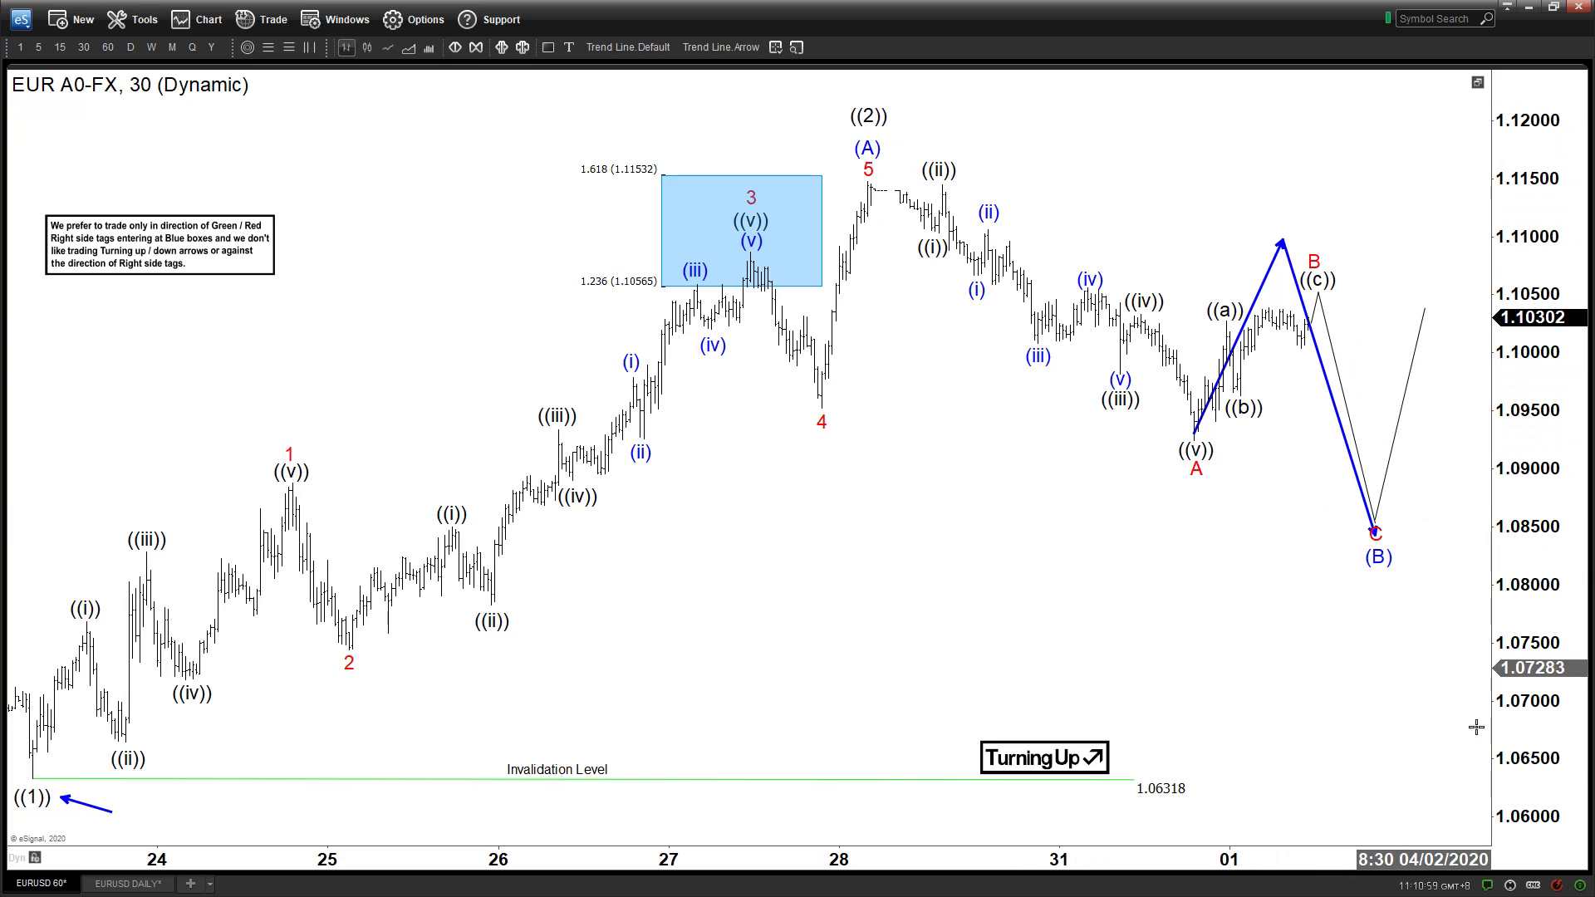
pyautogui.rightClick(868, 116)
pyautogui.click(882, 298)
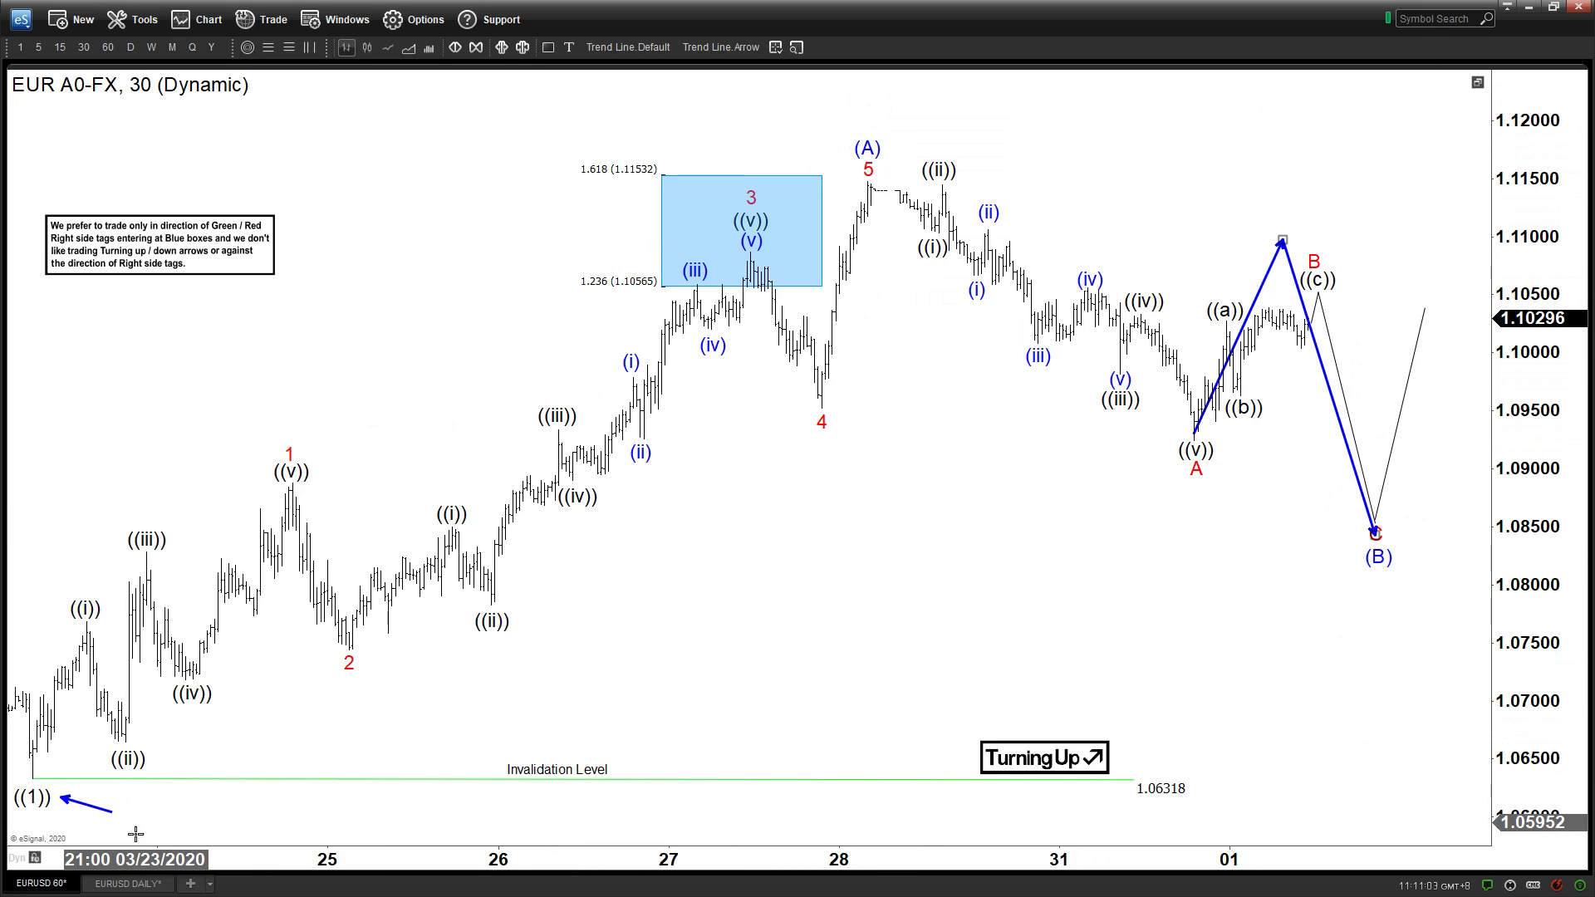
# - On the daily chart, move (A) just above the recent bars and remove the down arrow
pyautogui.click(128, 883)
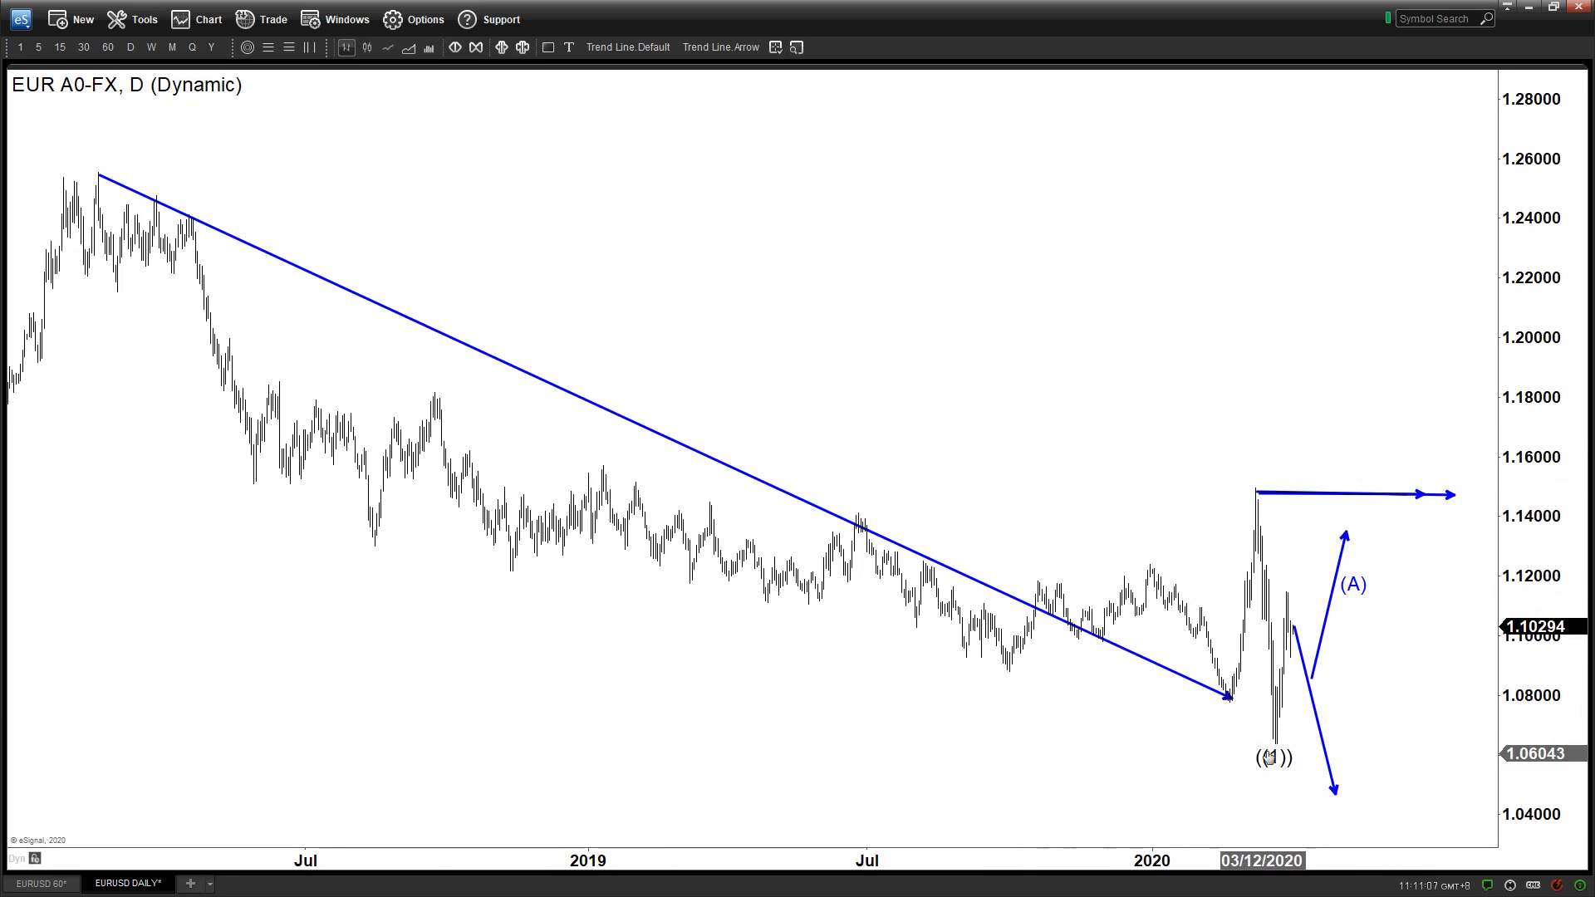
pyautogui.moveTo(1353, 570); pyautogui.dragTo(1294, 573)
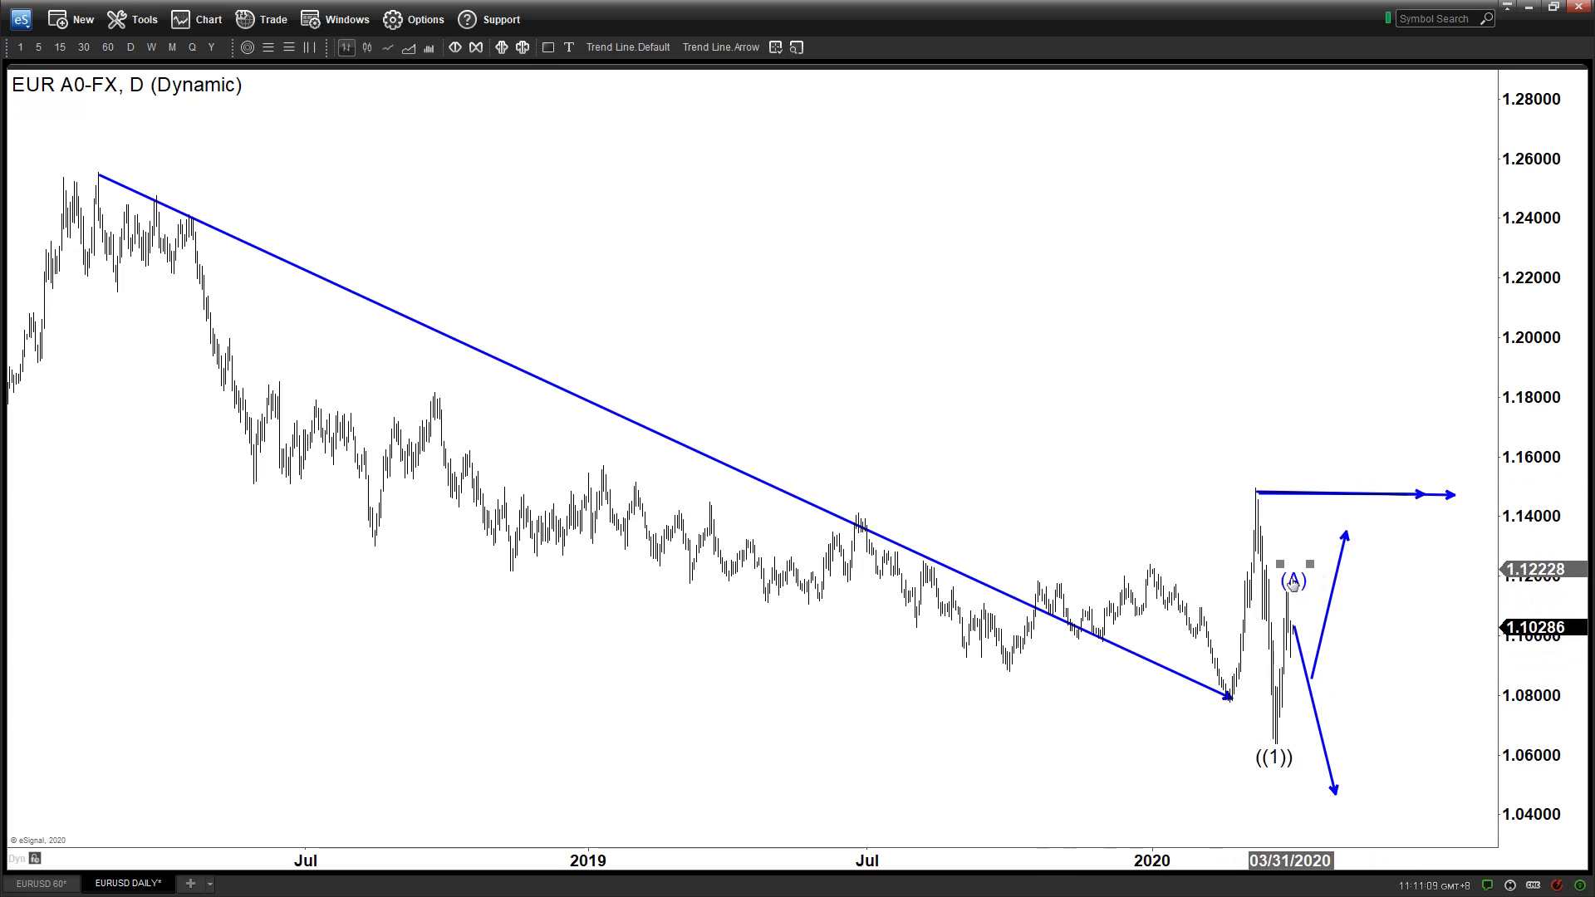
pyautogui.moveTo(1297, 651); pyautogui.dragTo(1369, 619)
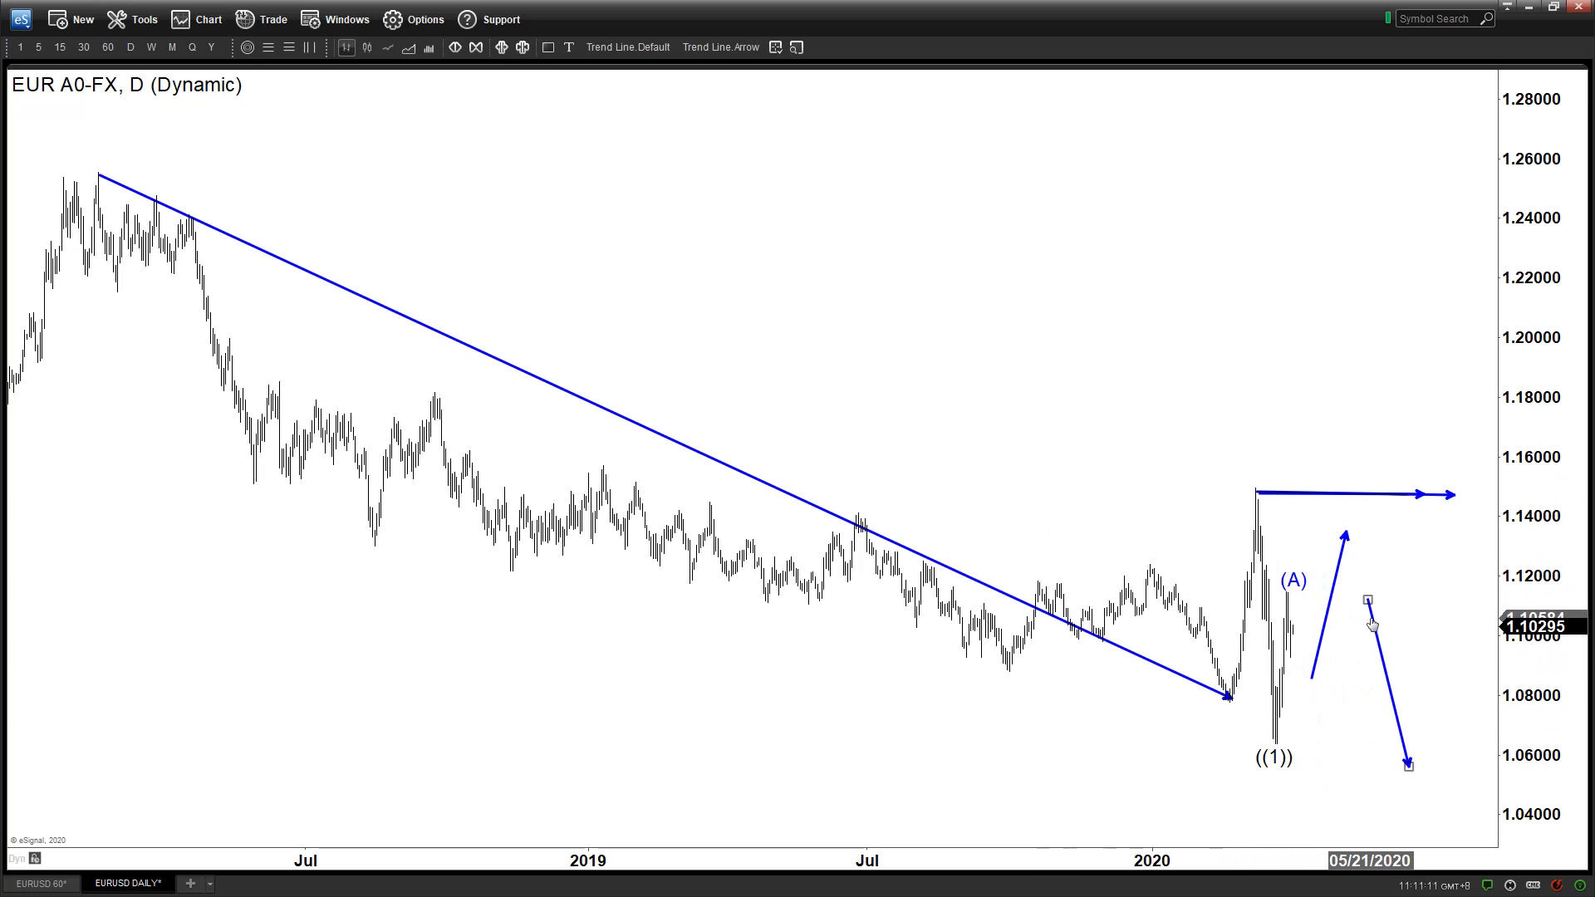
pyautogui.rightClick(1372, 624)
pyautogui.click(1412, 780)
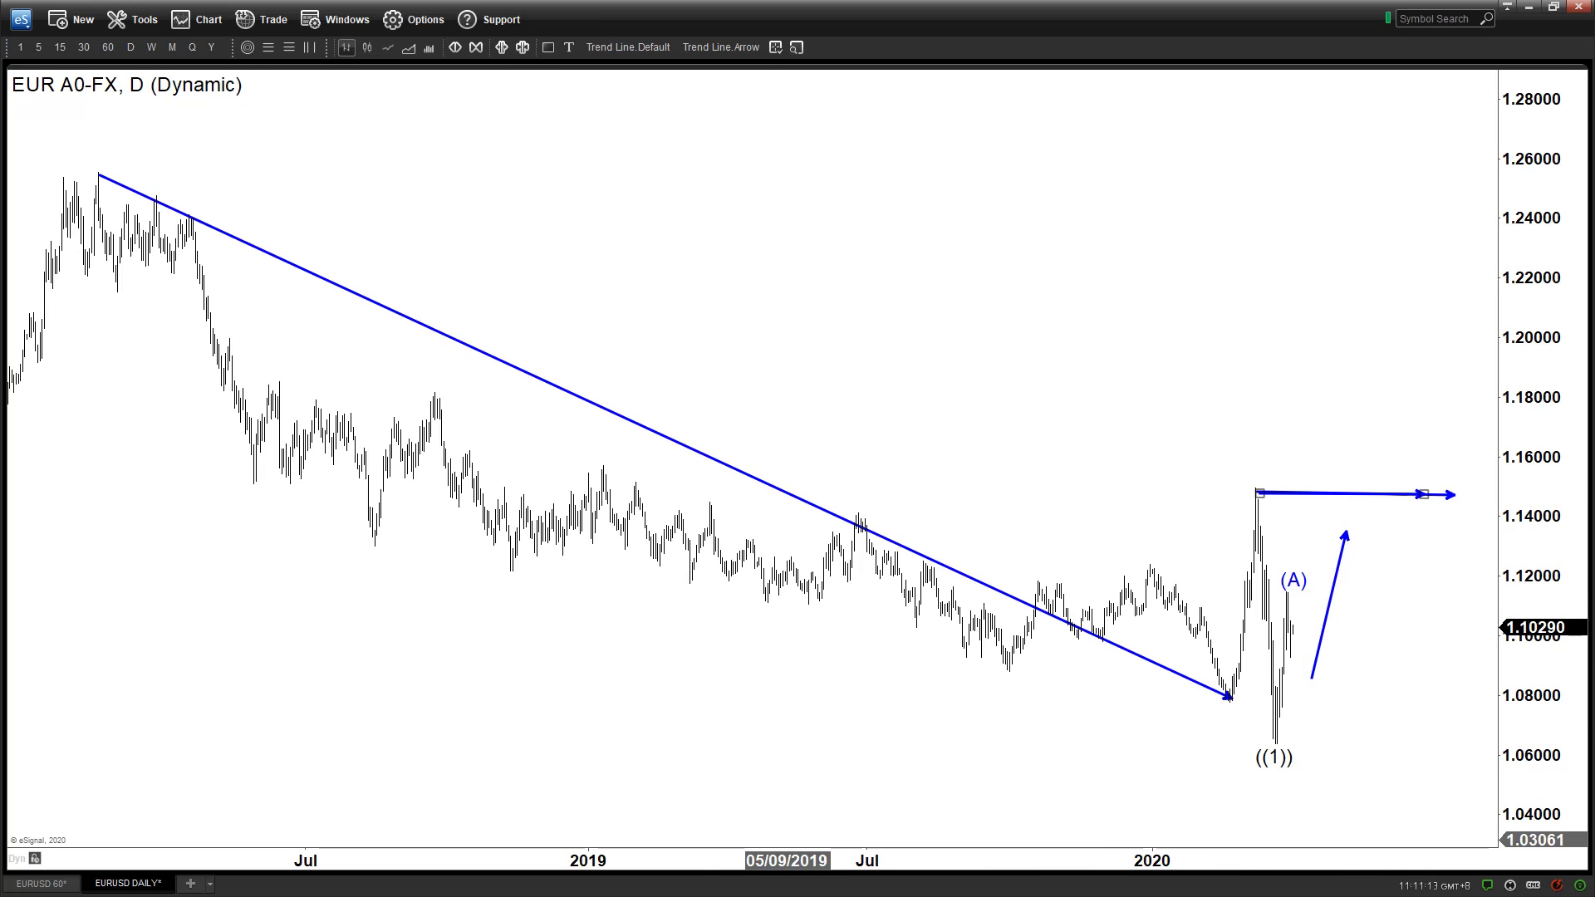
pyautogui.click(26, 885)
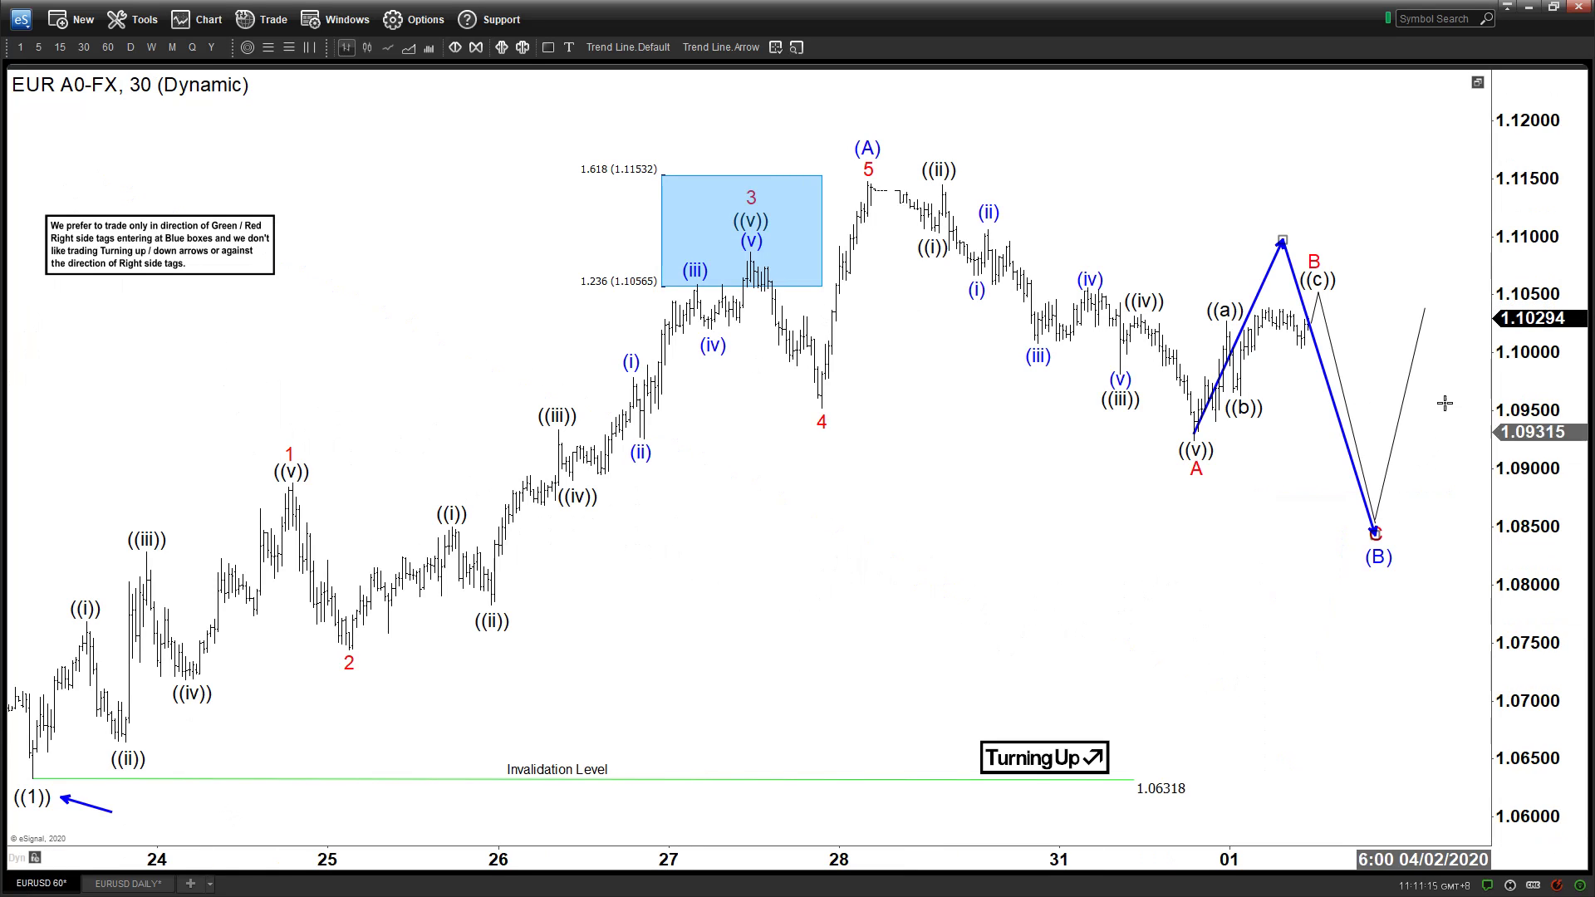
# - Remove the blue up arrow from the 30-minute chart
pyautogui.rightClick(1268, 262)
pyautogui.click(1238, 266)
pyautogui.rightClick(1261, 272)
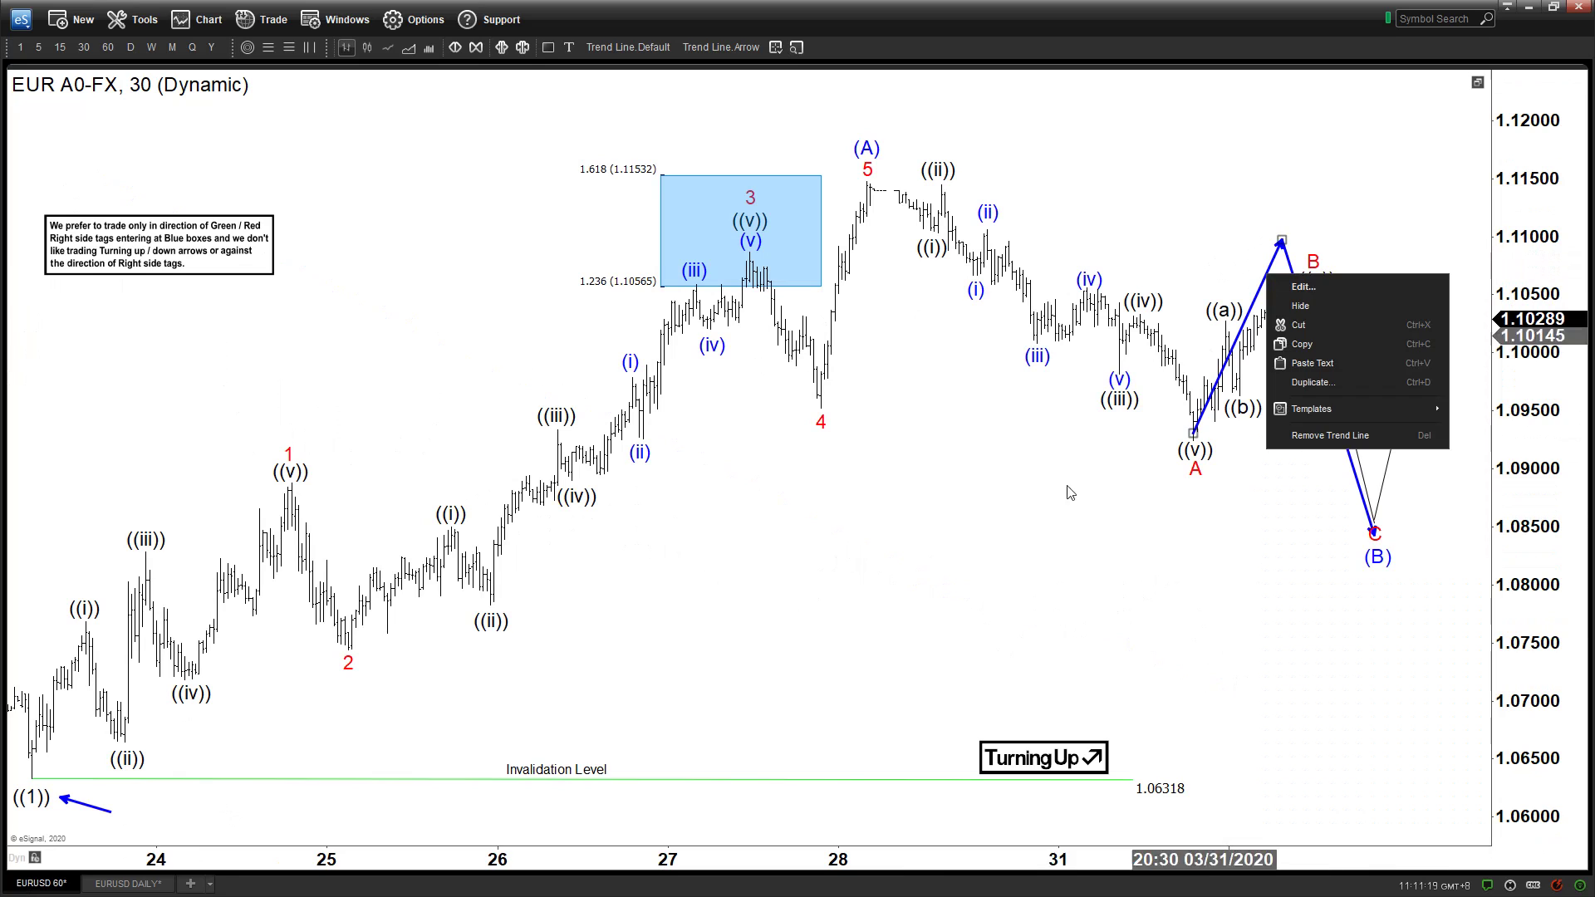
pyautogui.click(1303, 426)
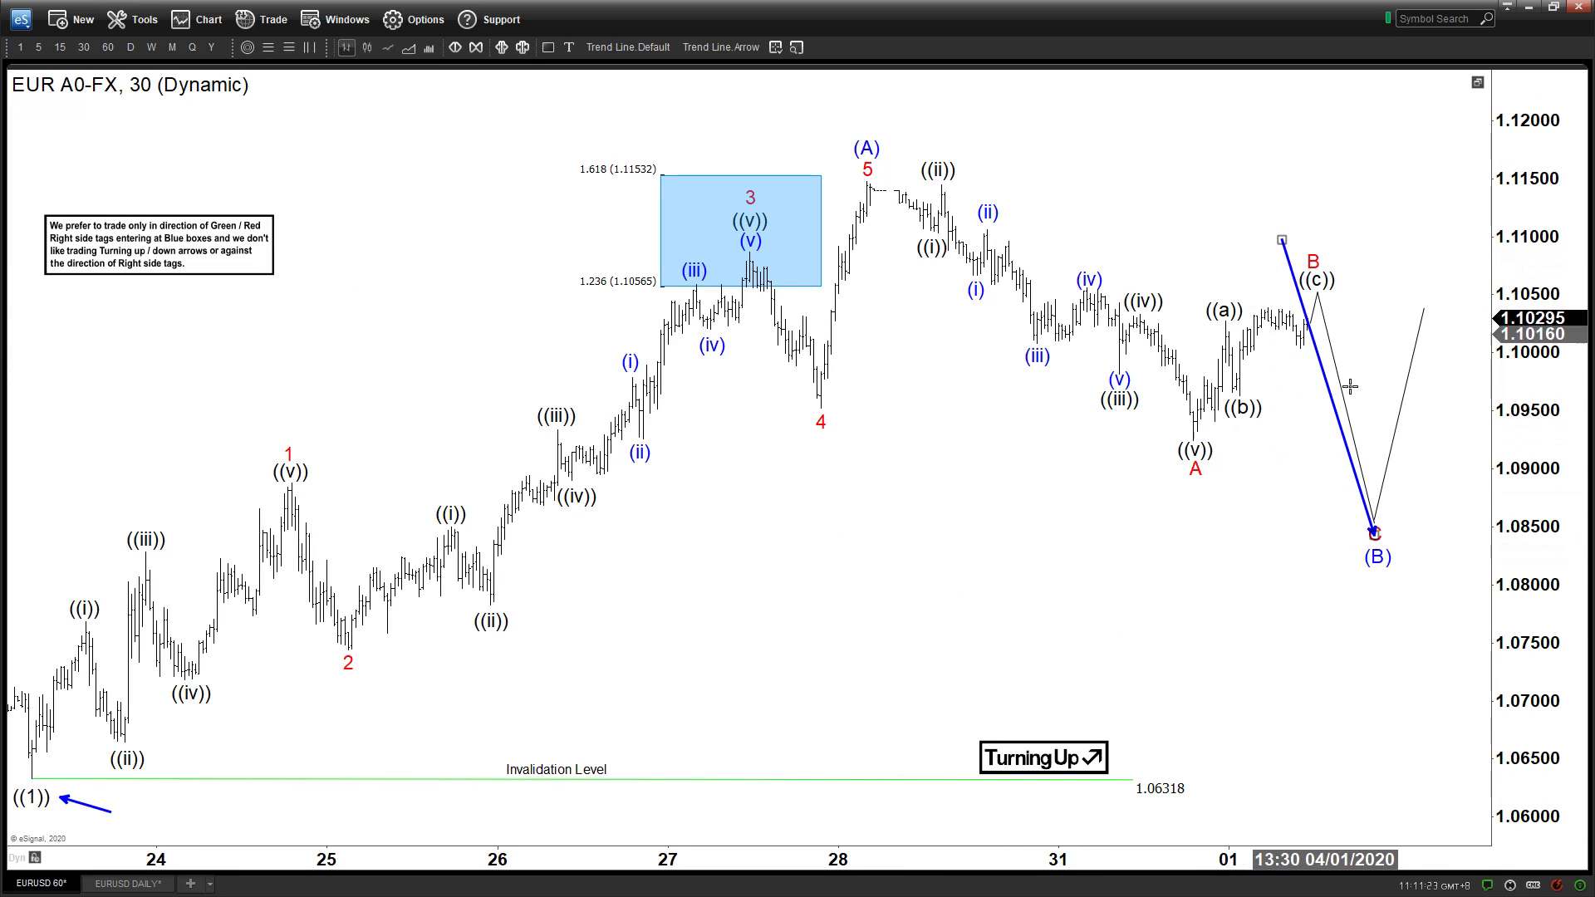
# - Move the (B) label back below C and remove the blue down line
pyautogui.moveTo(1377, 556); pyautogui.dragTo(1189, 490)
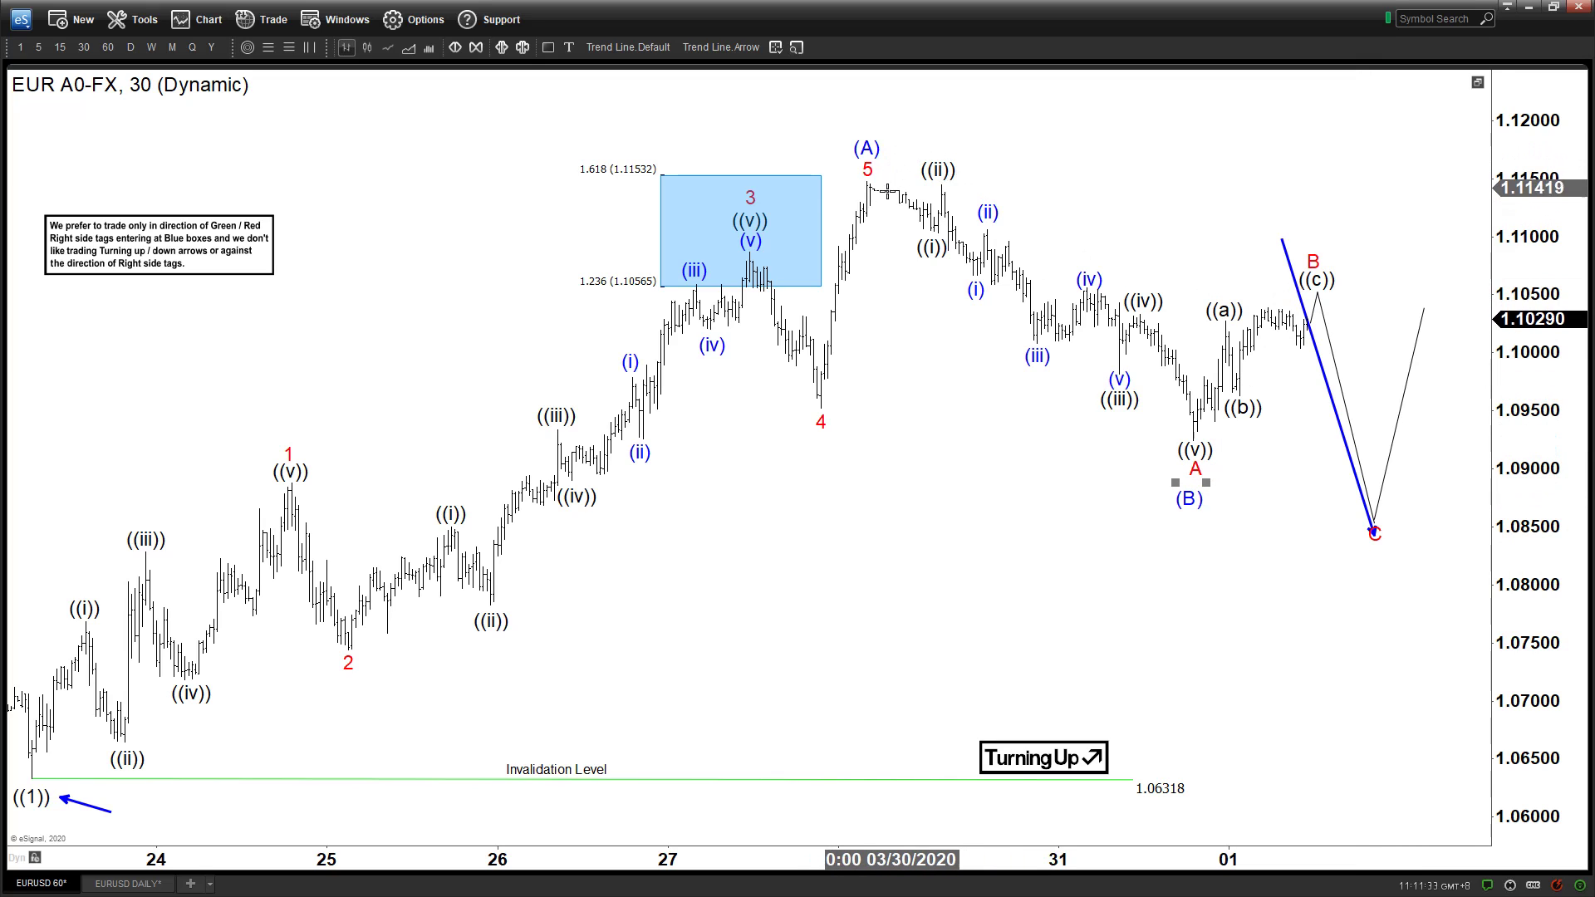
pyautogui.moveTo(1191, 502); pyautogui.dragTo(1383, 559)
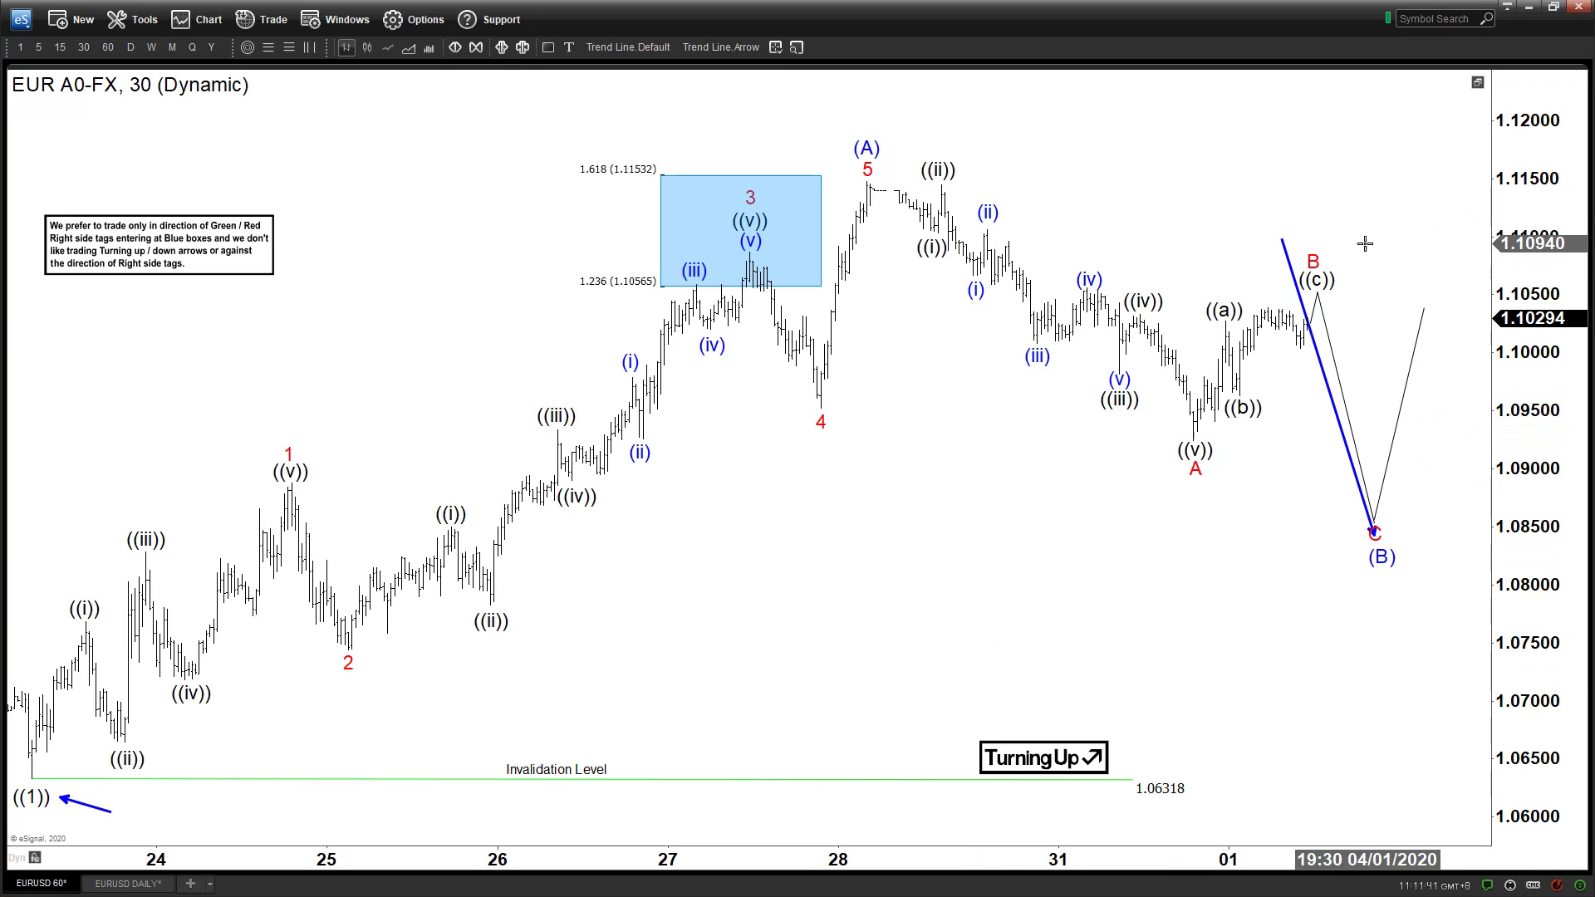
pyautogui.rightClick(1286, 249)
pyautogui.click(1362, 415)
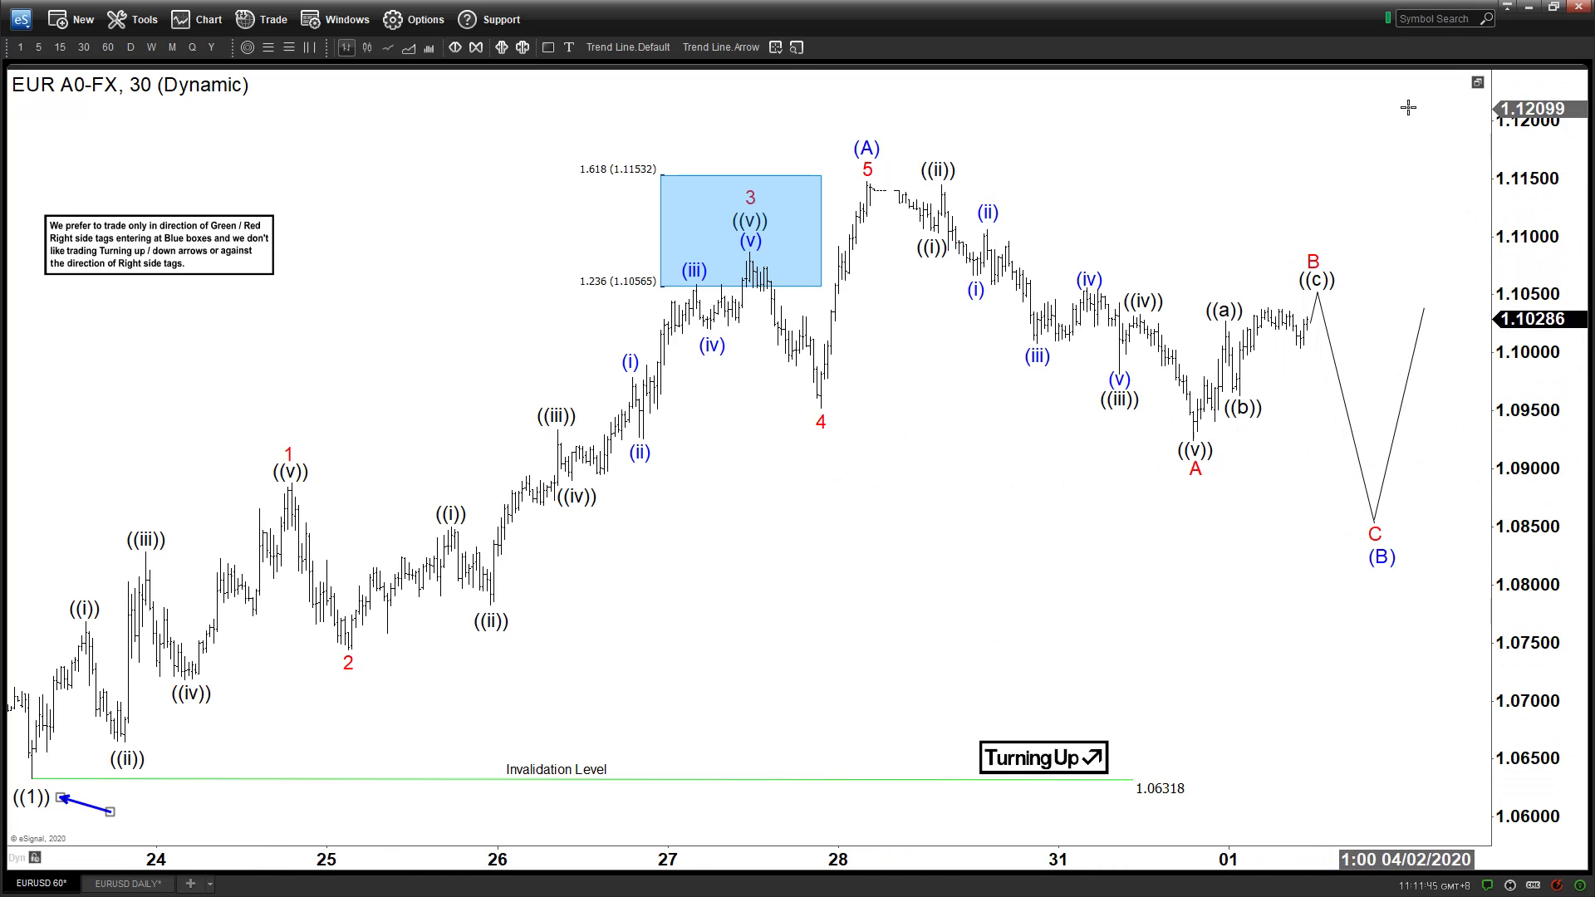
pyautogui.click(111, 885)
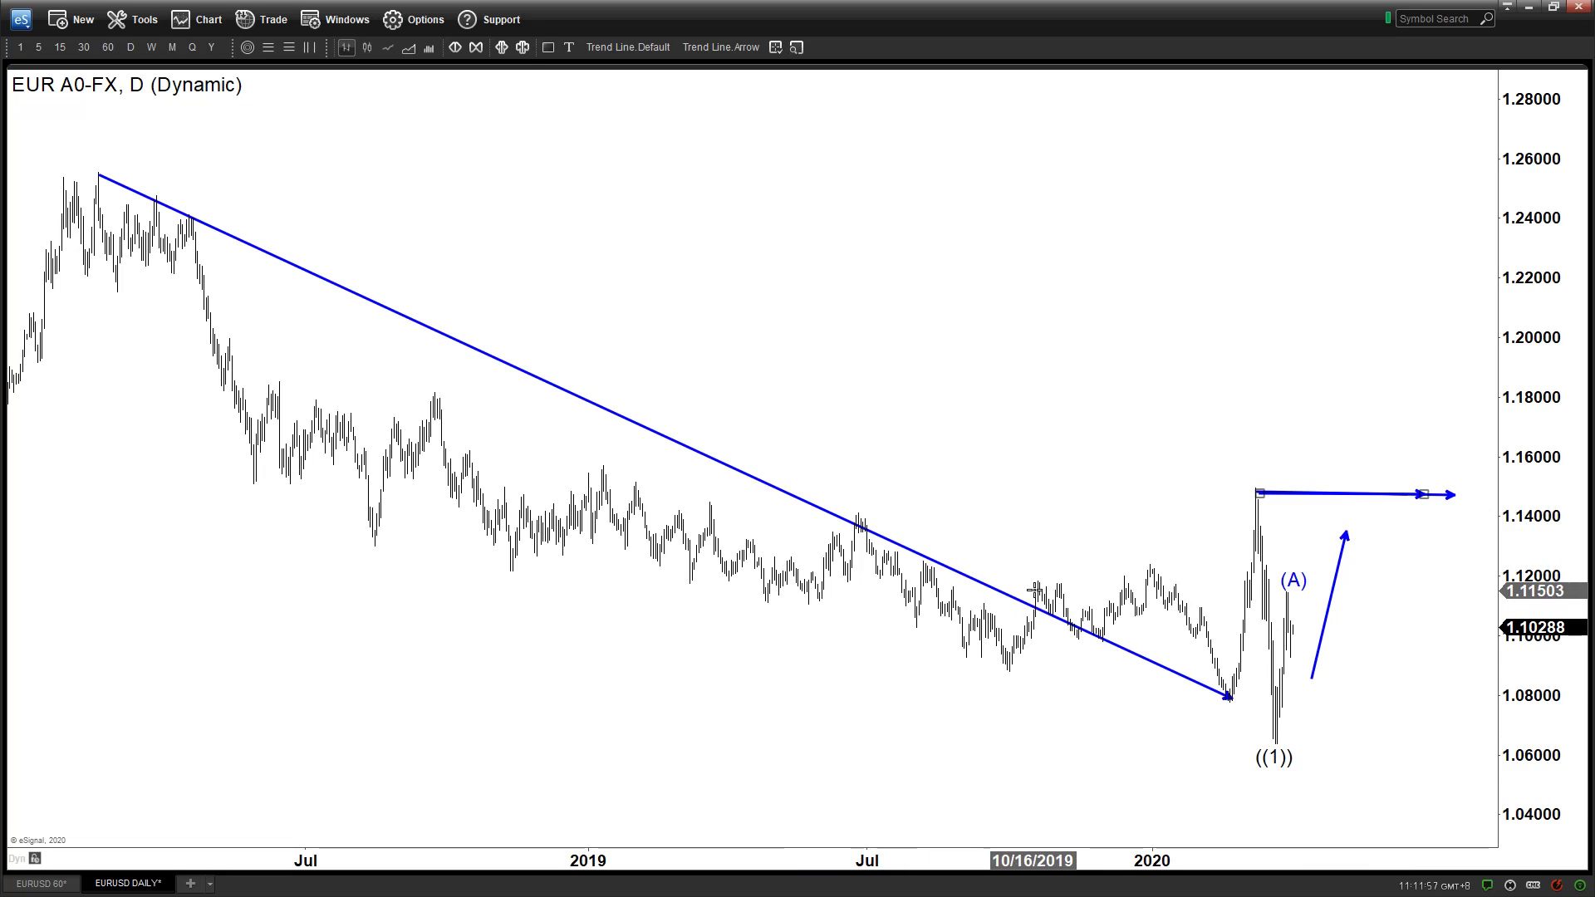
pyautogui.click(40, 884)
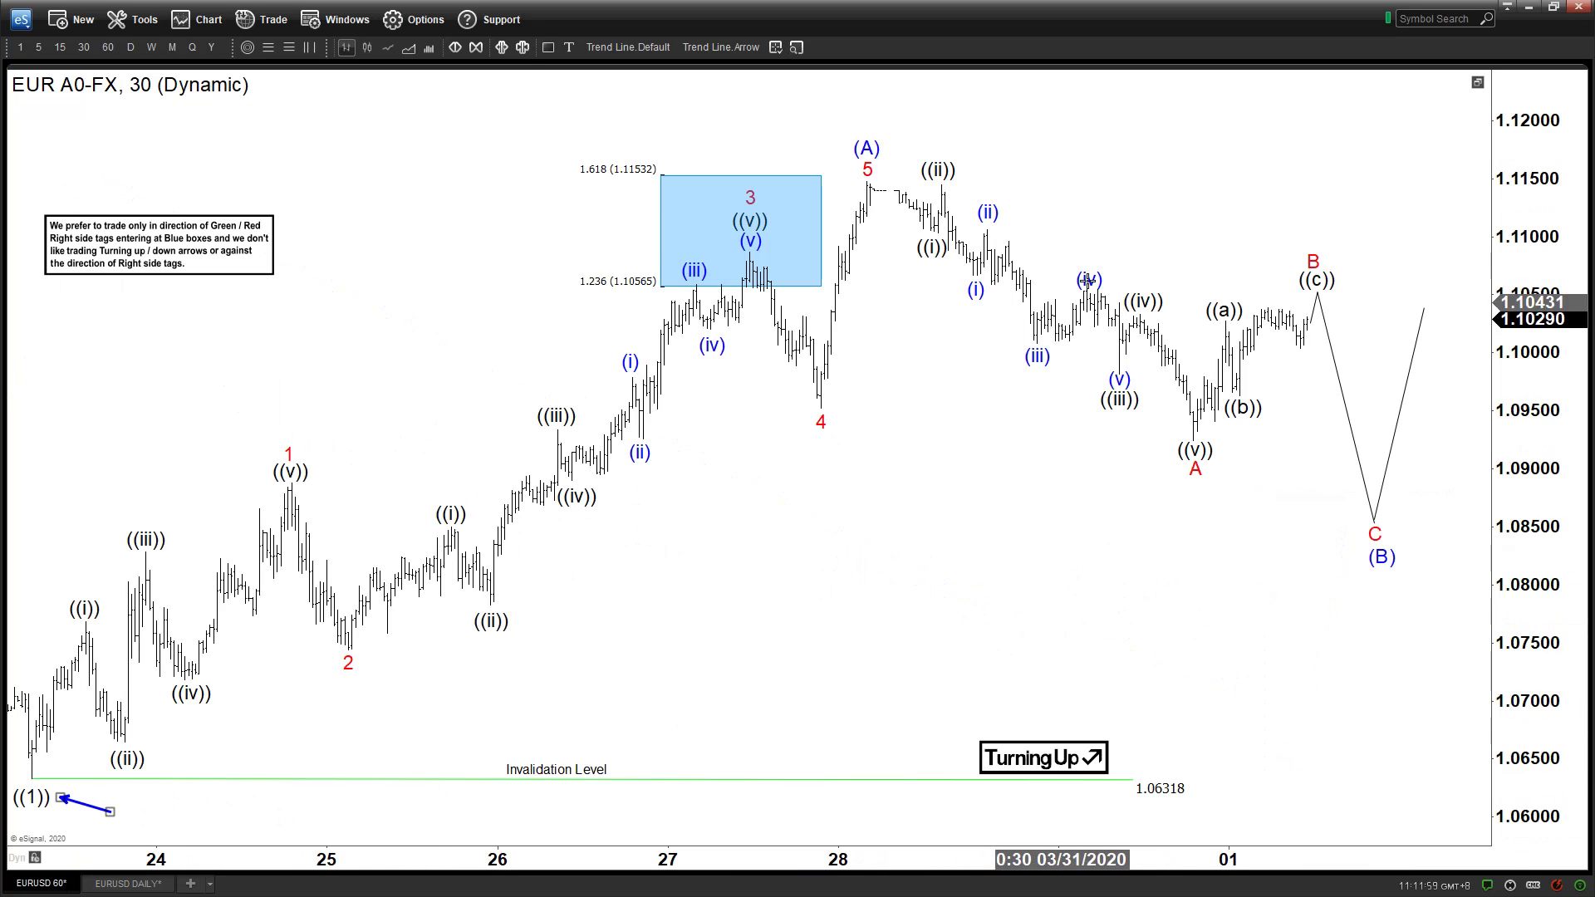